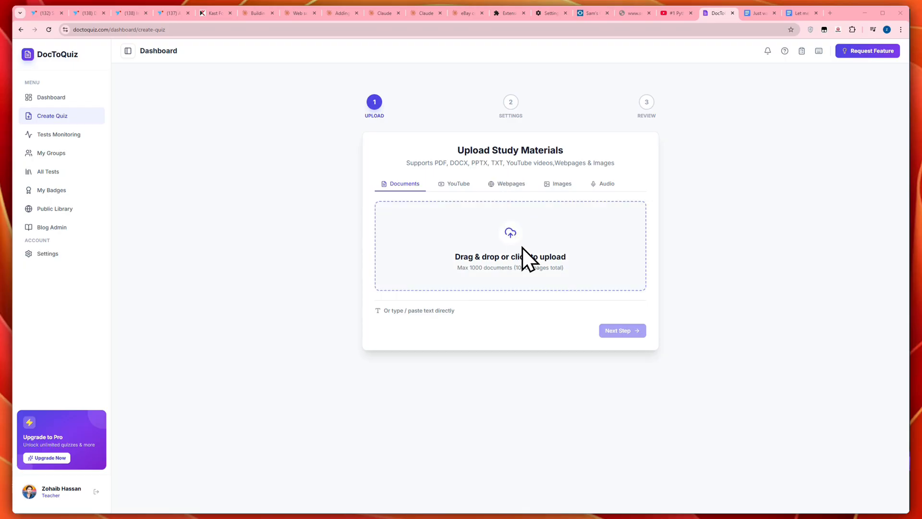
Step: Look at the all-tests list, and view the student and teacher dashboard previews on the DocToQuiz home page
left_click(41, 172)
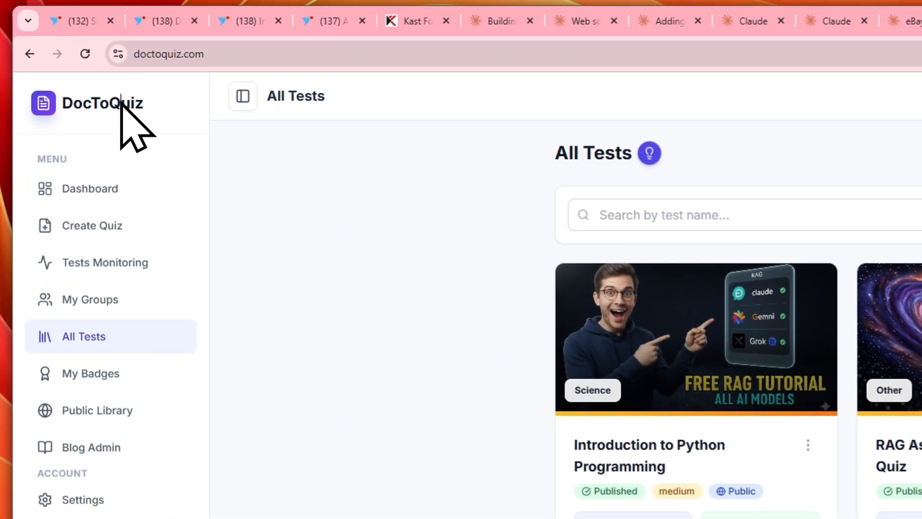
left_click(120, 104)
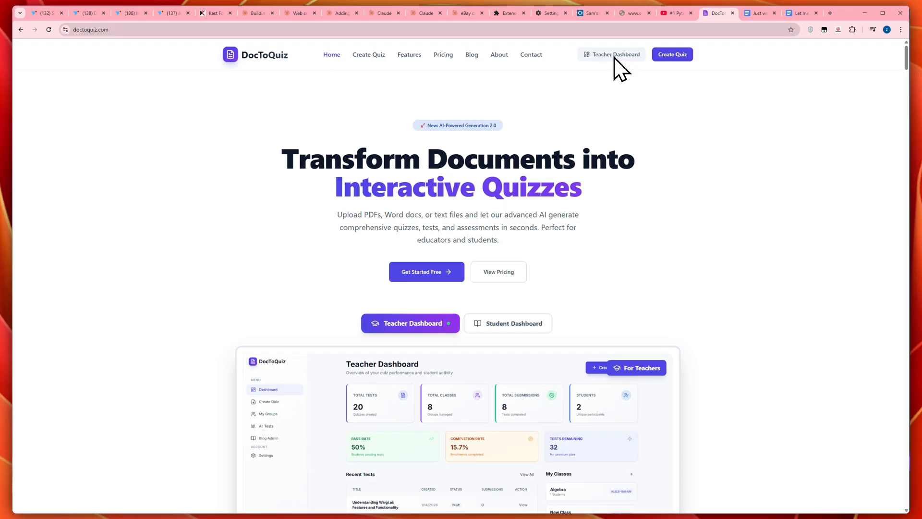
scroll(598, 185, "down", 3)
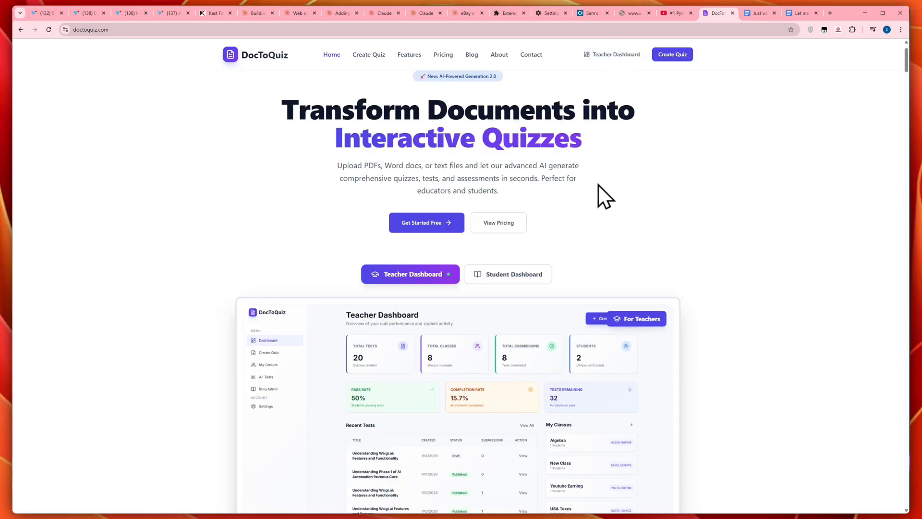
scroll(590, 216, "down", 1)
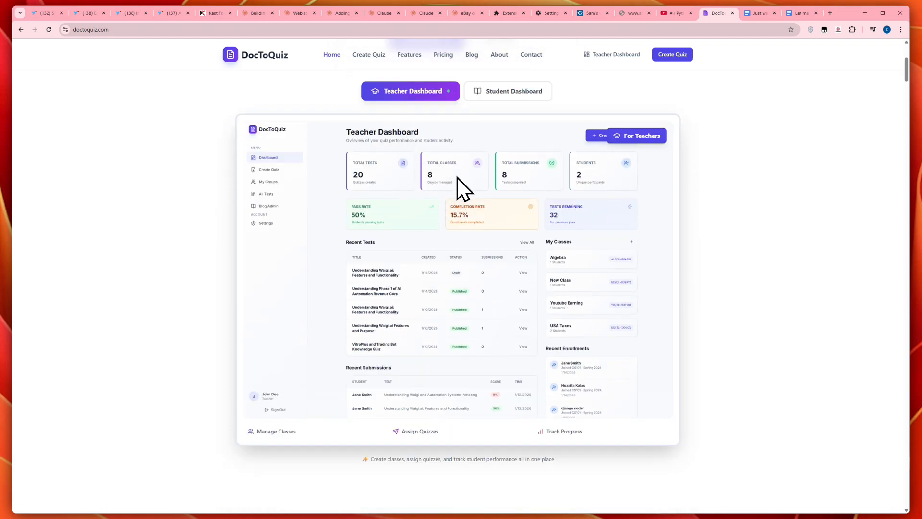
left_click(491, 96)
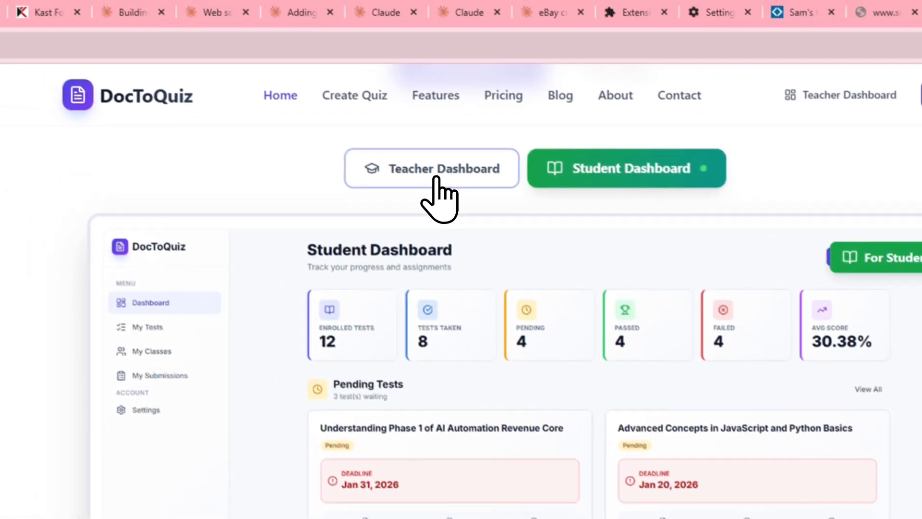
left_click(373, 112)
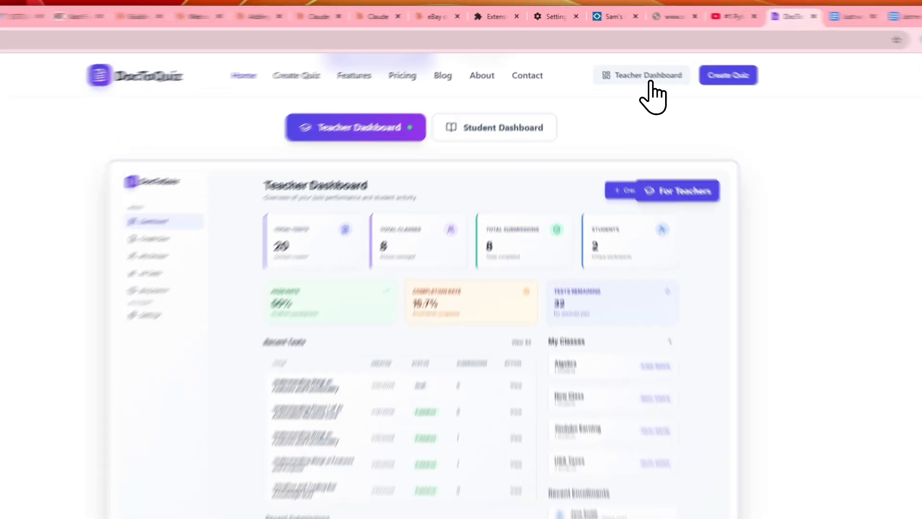
Step: Open the teacher dashboard and its quiz creation page
left_click(616, 54)
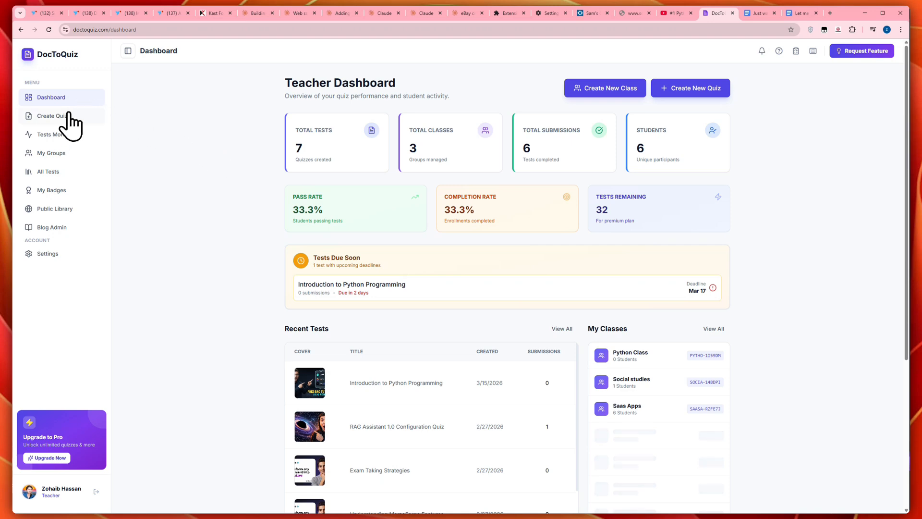
left_click(67, 117)
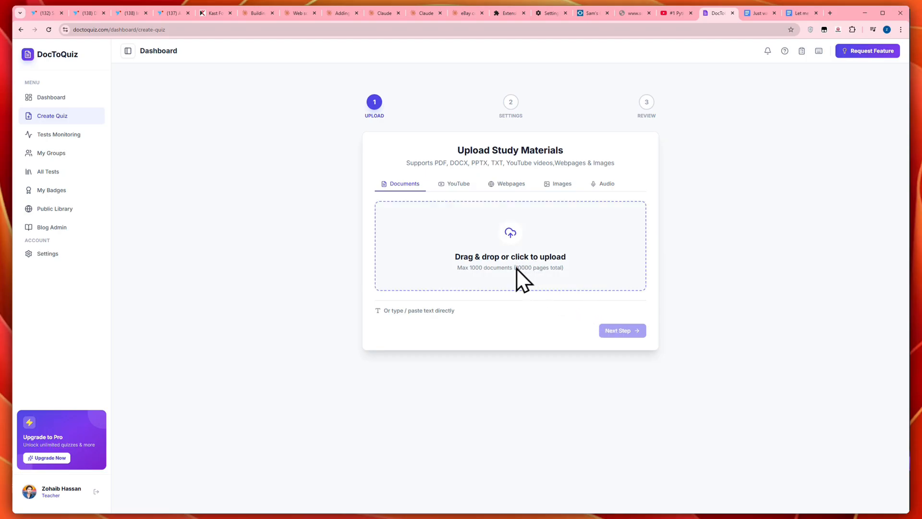
Step: Open the account settings and view the current subscription plan and its usage limits
left_click(51, 494)
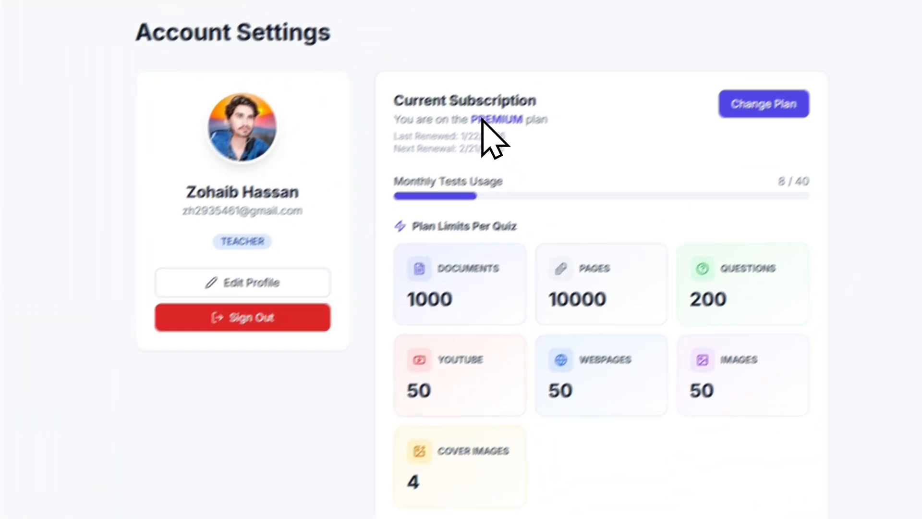
double_click(481, 119)
left_click(537, 179)
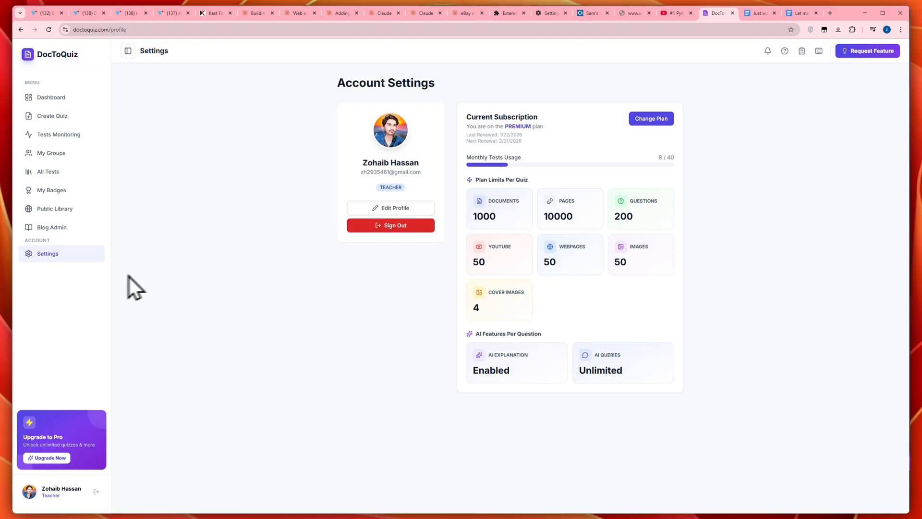
Step: Start a new quiz and upload AI_IT_HelpDesk_Full_Dev_Plan (1).pdf and 1 - Alergo project.txt as study materials
left_click(70, 117)
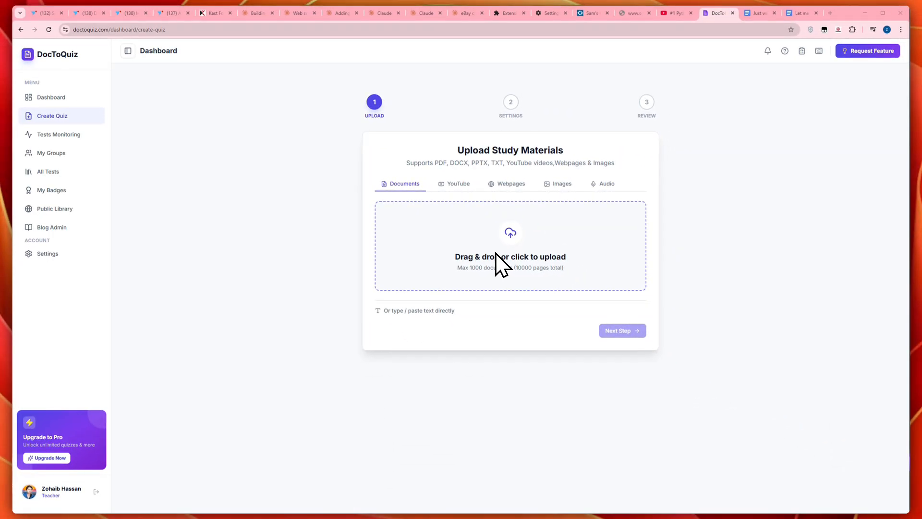
left_click(504, 255)
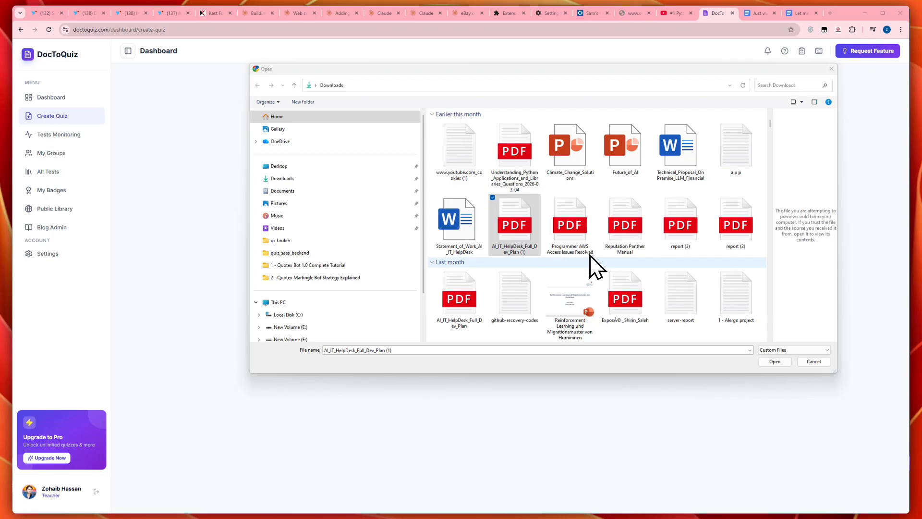
left_click(528, 234)
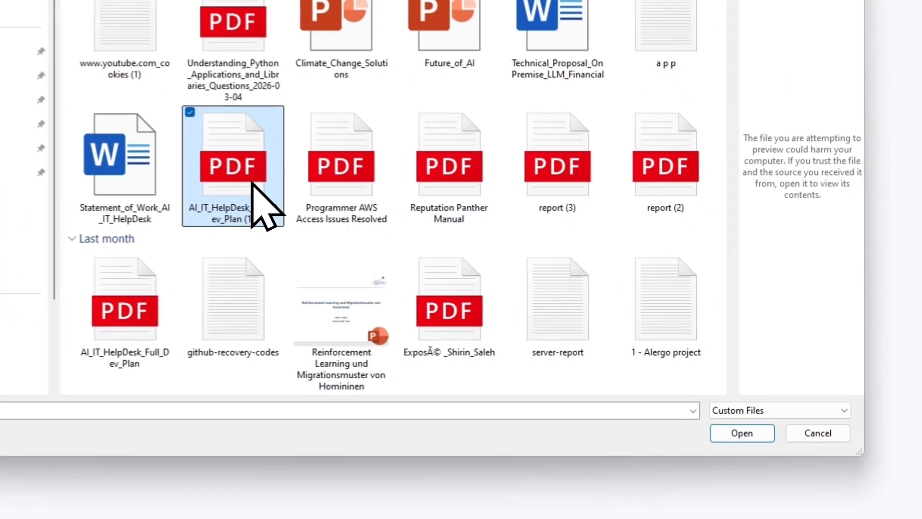
left_click(667, 331)
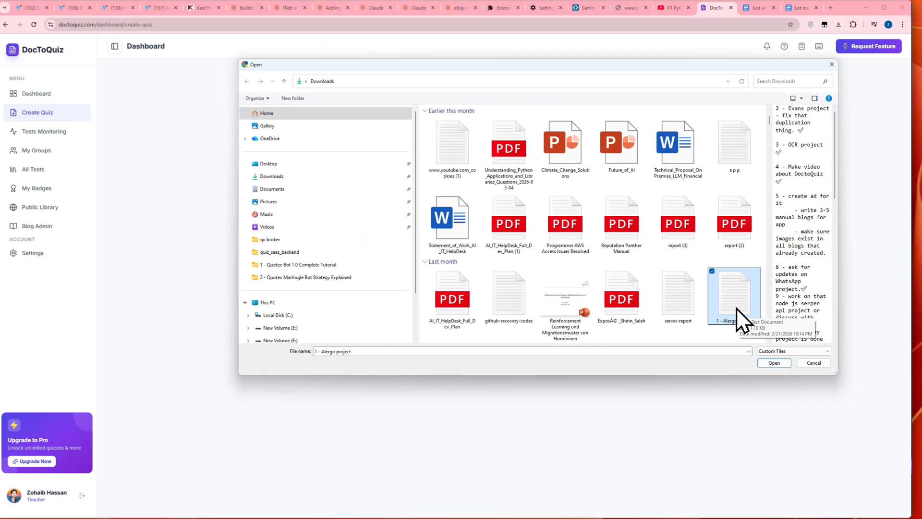
scroll(804, 180, "down", 5)
scroll(805, 234, "down", 5)
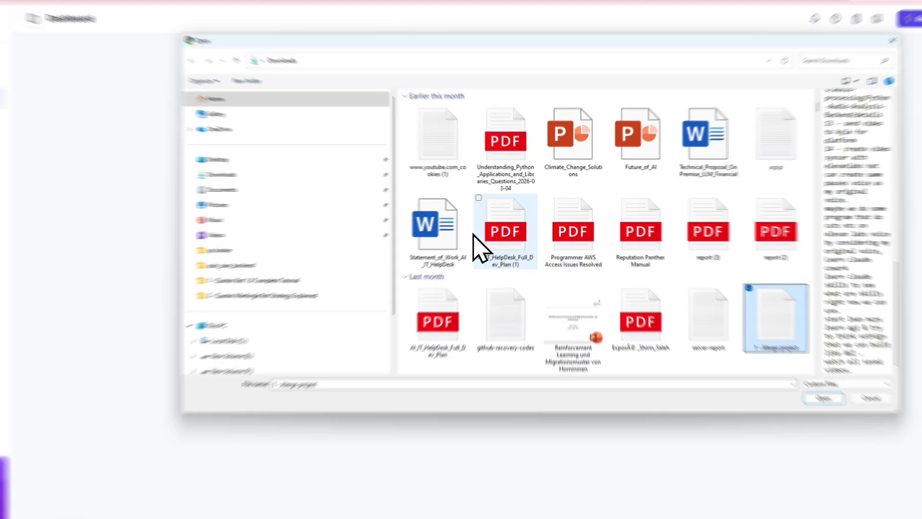
left_click(509, 223, "ctrl")
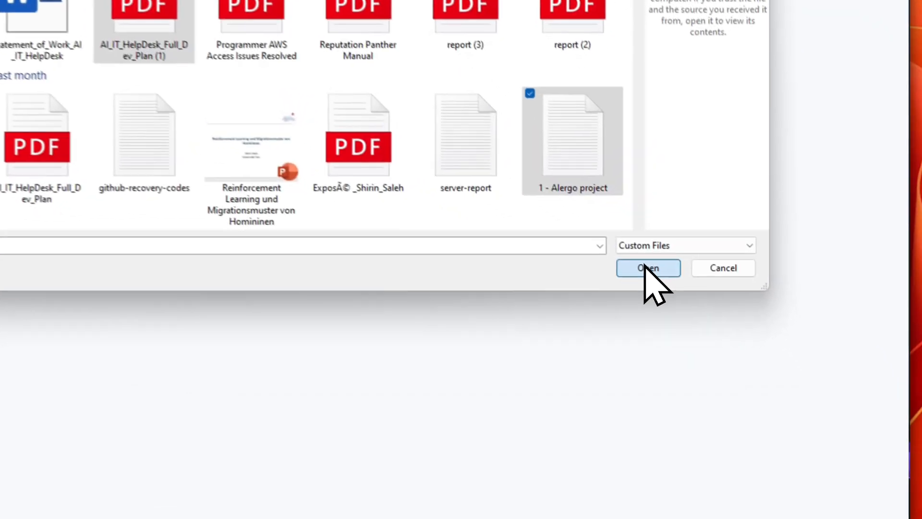
left_click(775, 361)
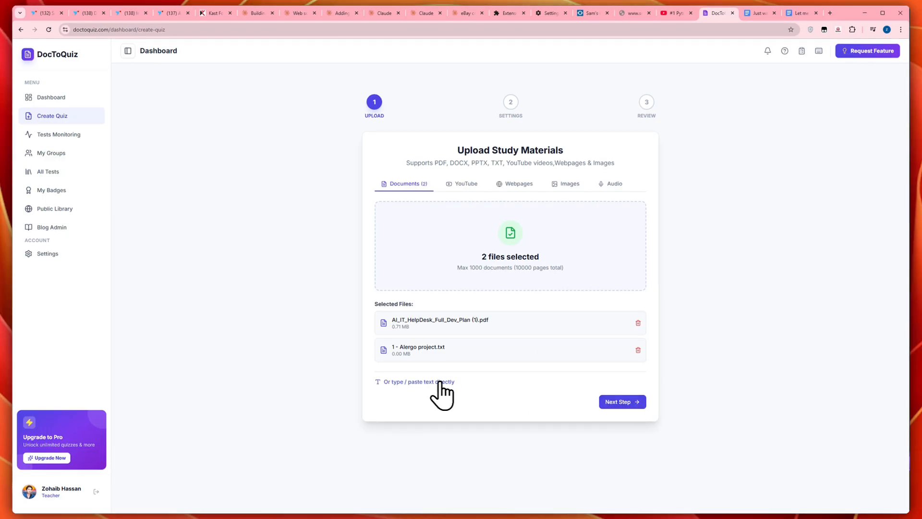
Step: Look at the direct text entry without adding any text, and continue to the quiz configuration
left_click(435, 381)
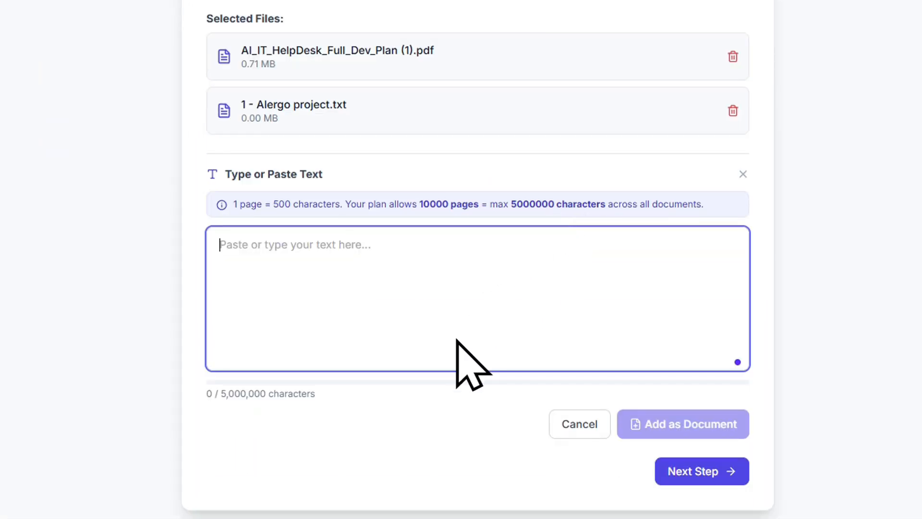
left_click(423, 436)
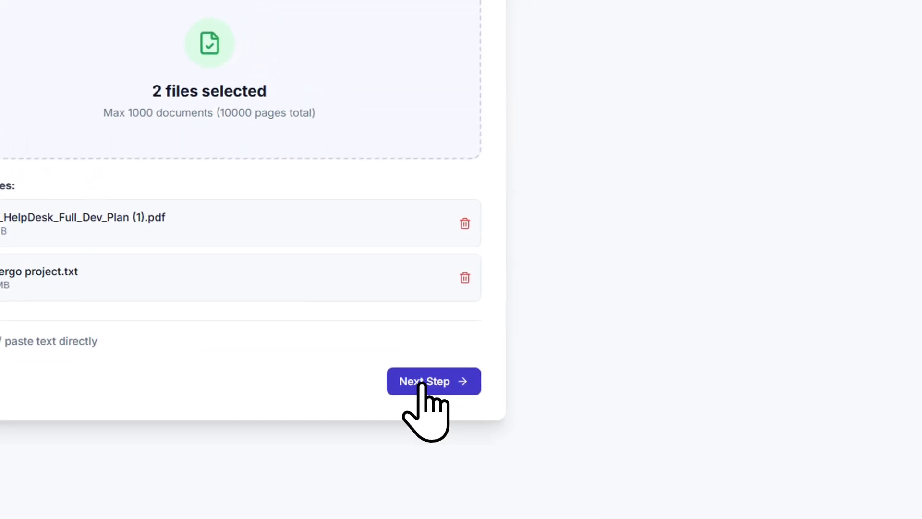
left_click(424, 373)
Step: Configure the quiz for 10 questions, a test duration of 10 minutes and 5 points per question
scroll(502, 158, "down", 2)
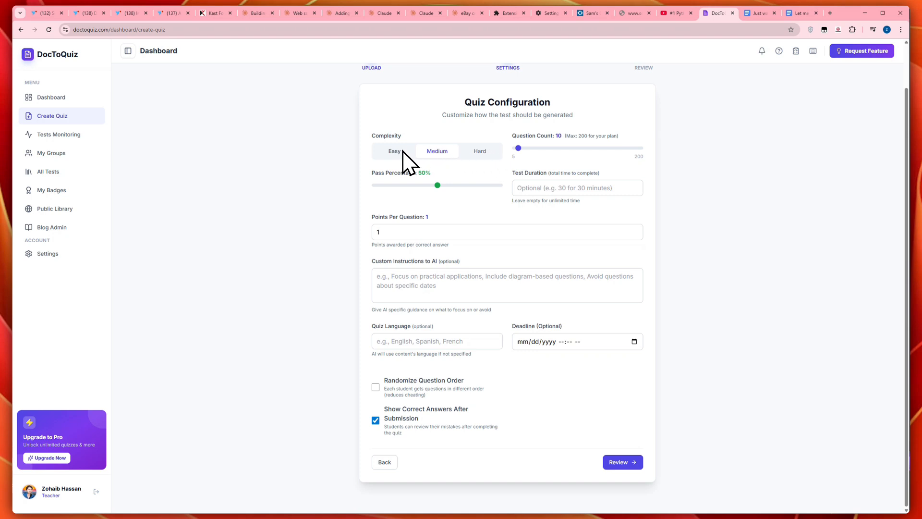
left_click(526, 149)
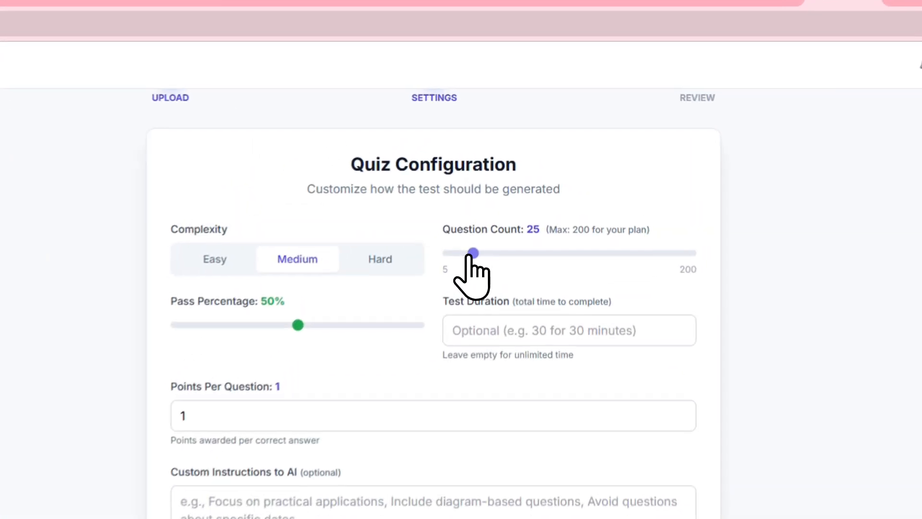
left_click_drag(469, 256, 450, 256)
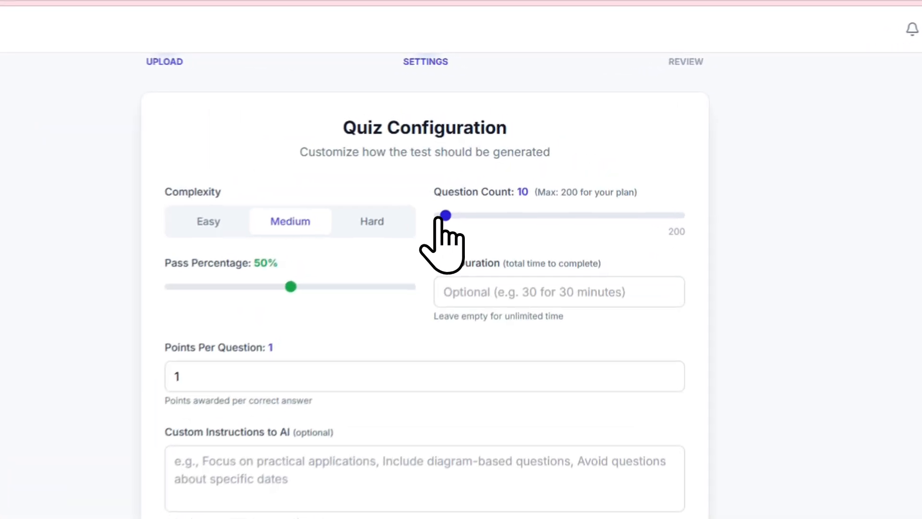
left_click(488, 287)
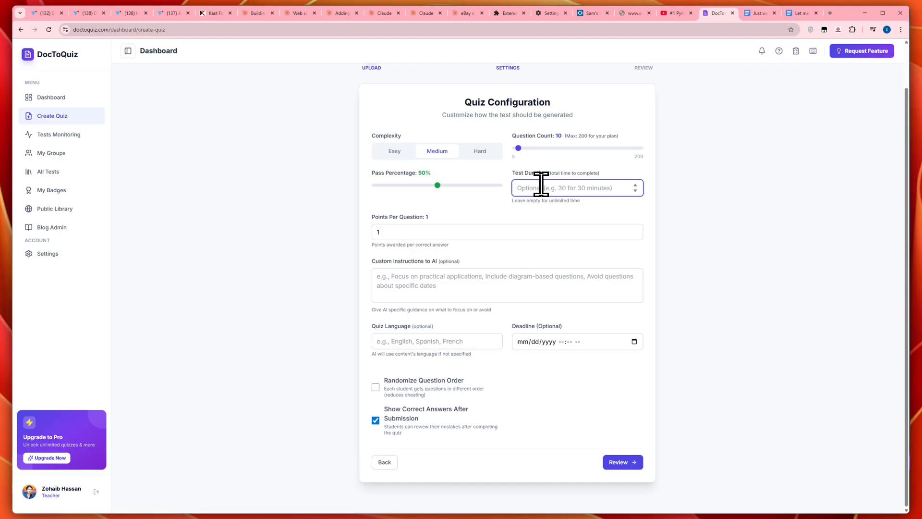
type("10")
double_click(380, 232)
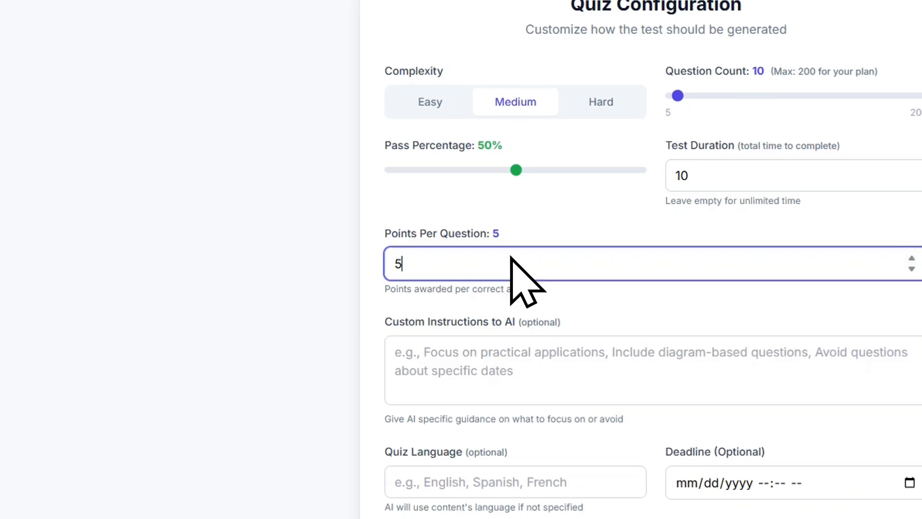
left_click(504, 235)
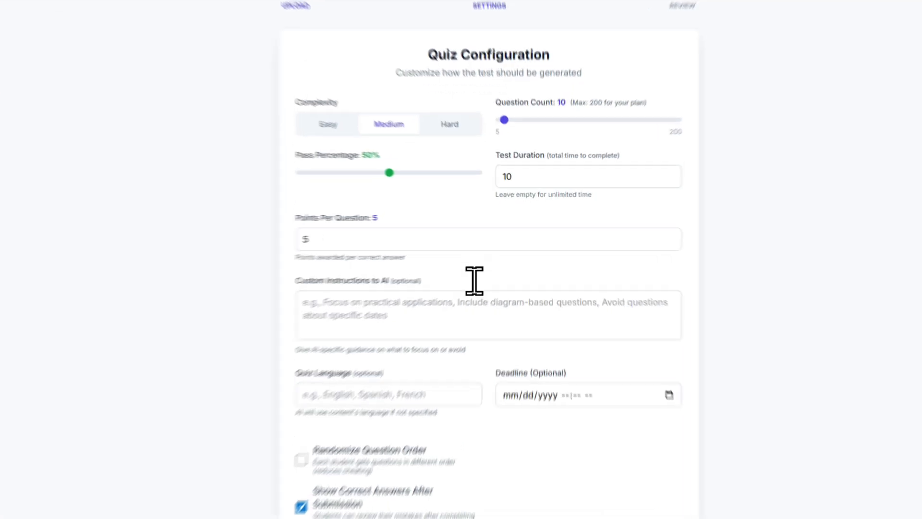
Step: Leave the custom AI instructions and quiz language blank, and set the deadline to 03/19/2026 08:57 AM
left_click(475, 287)
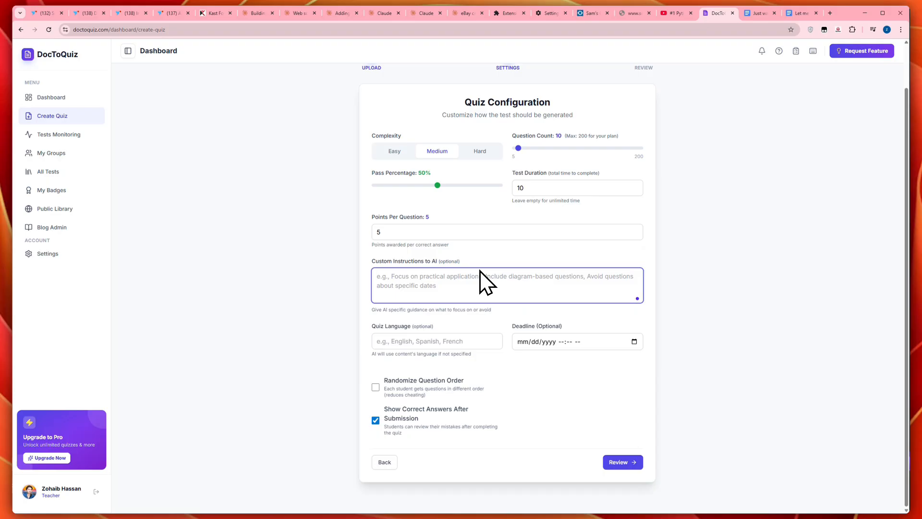
left_click(431, 337)
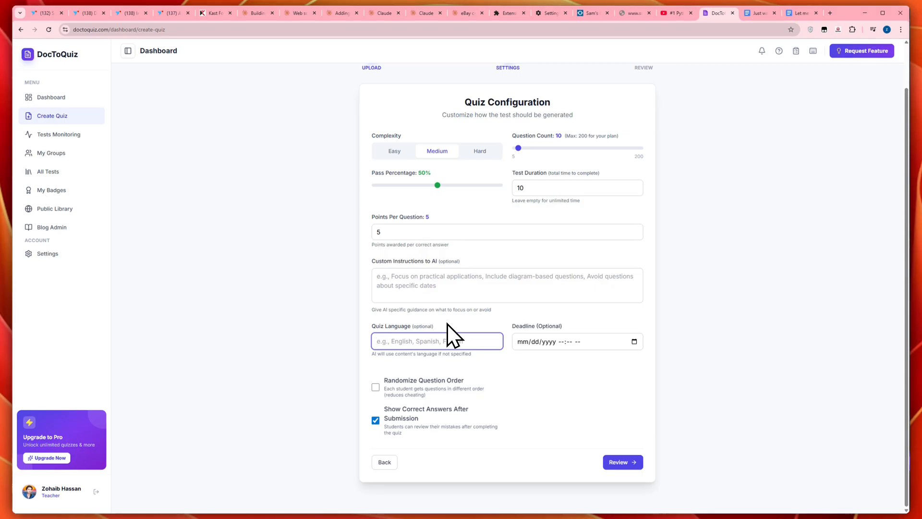
left_click(591, 344)
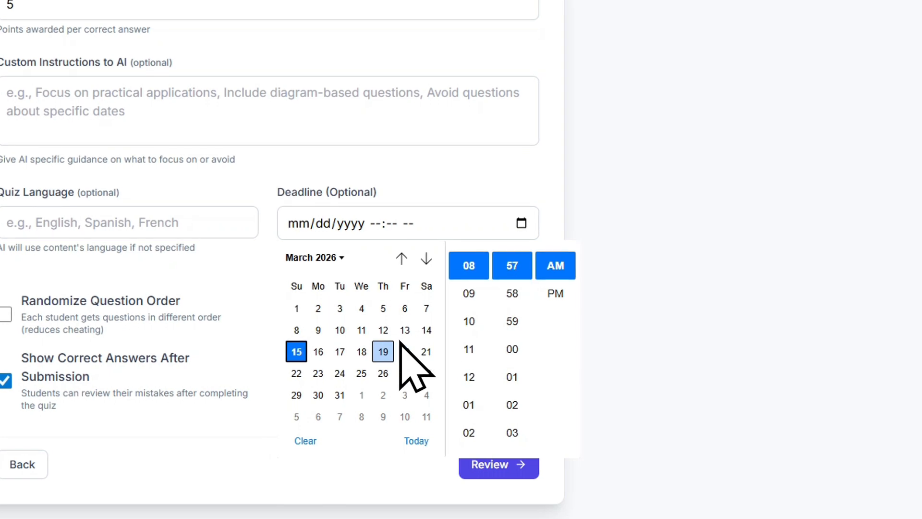
left_click(387, 350)
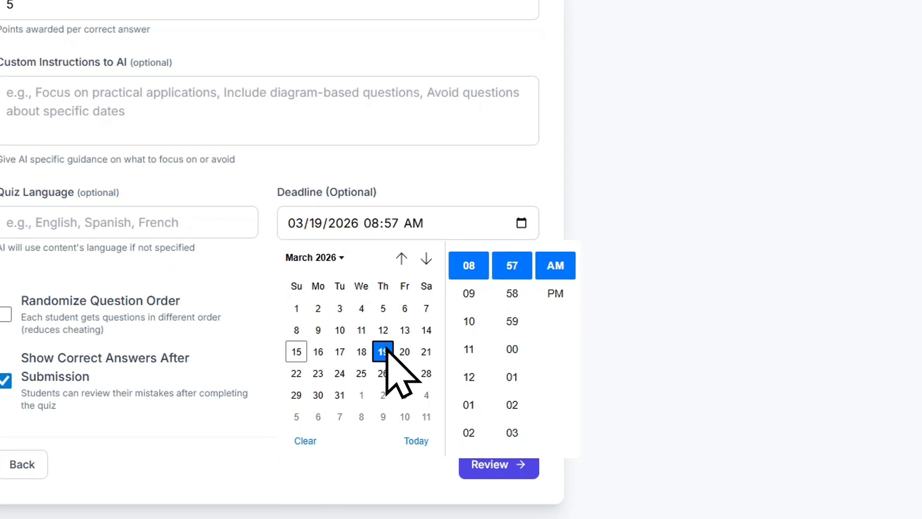
left_click(420, 198)
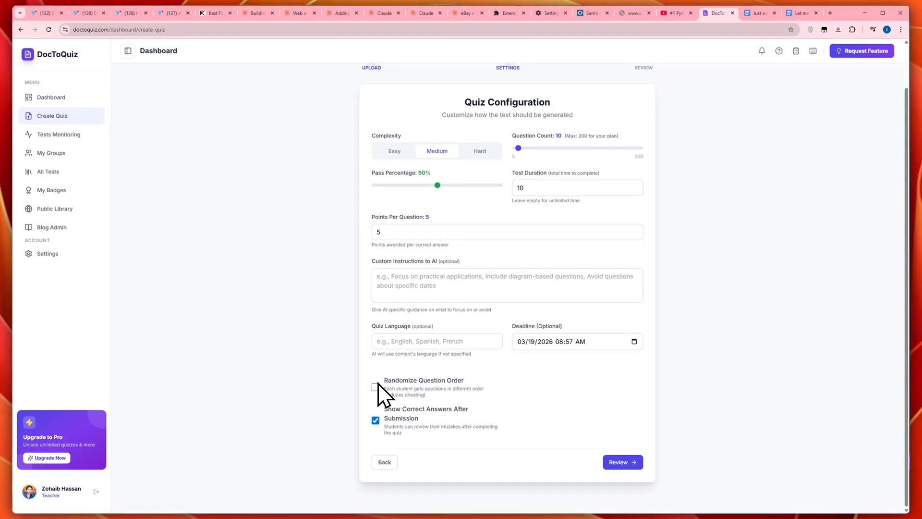
Step: Enable randomized question order, keep correct answers shown after submission, and proceed to the review summary
left_click(375, 386)
left_click(375, 420)
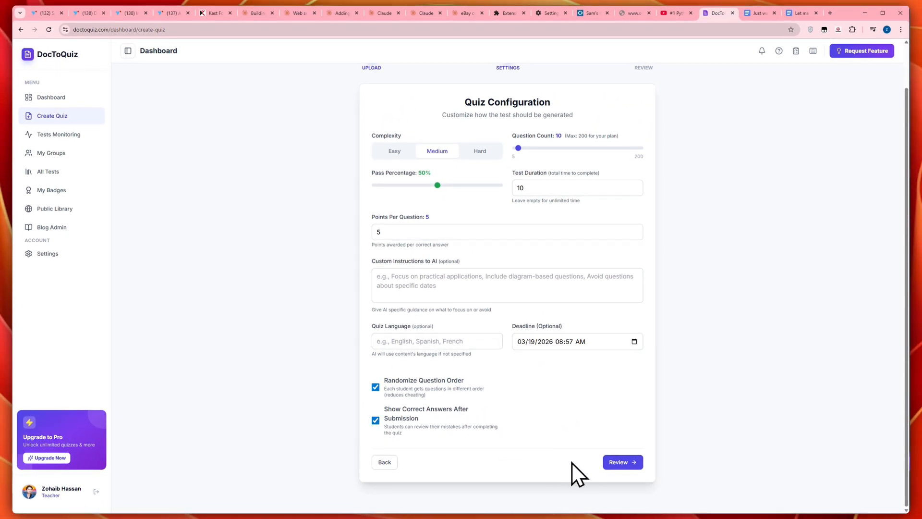
left_click(618, 462)
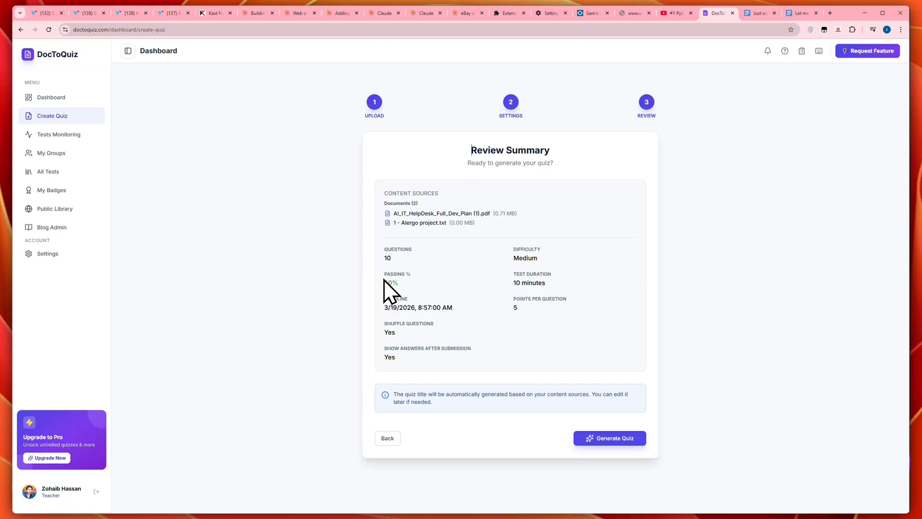
Step: Generate the quiz and look through the generated questions down to the last one
left_click(606, 440)
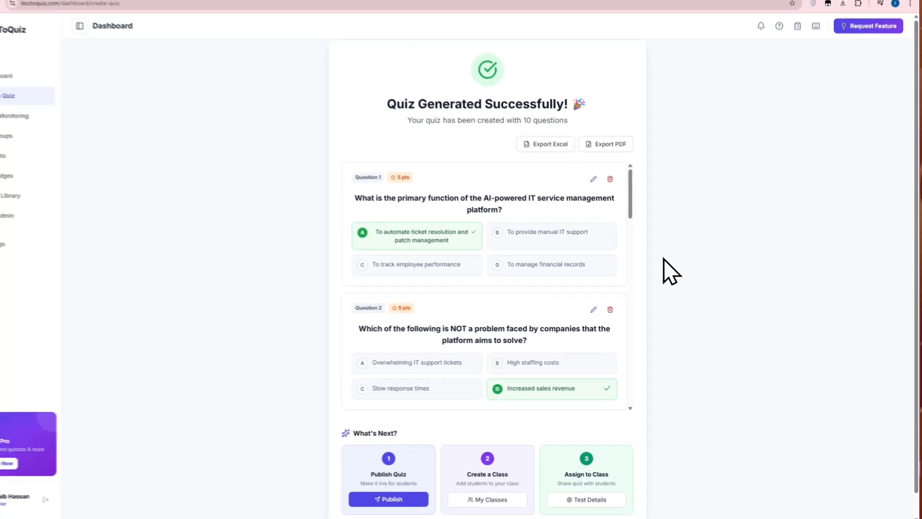
scroll(468, 207, "down", 1)
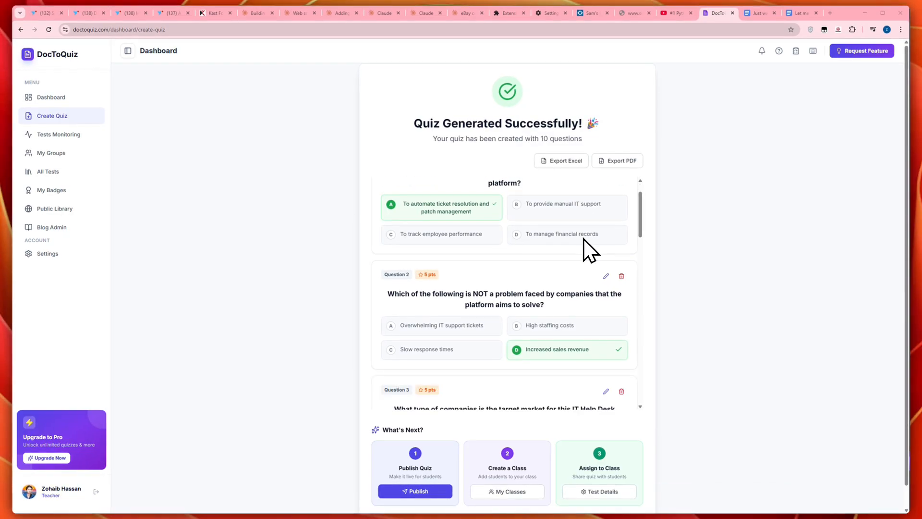
scroll(583, 238, "down", 15)
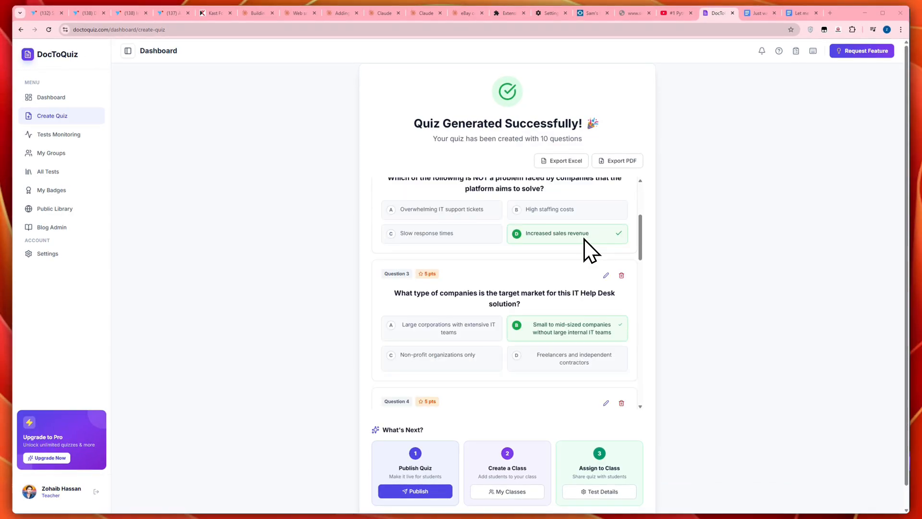
scroll(593, 255, "down", 2)
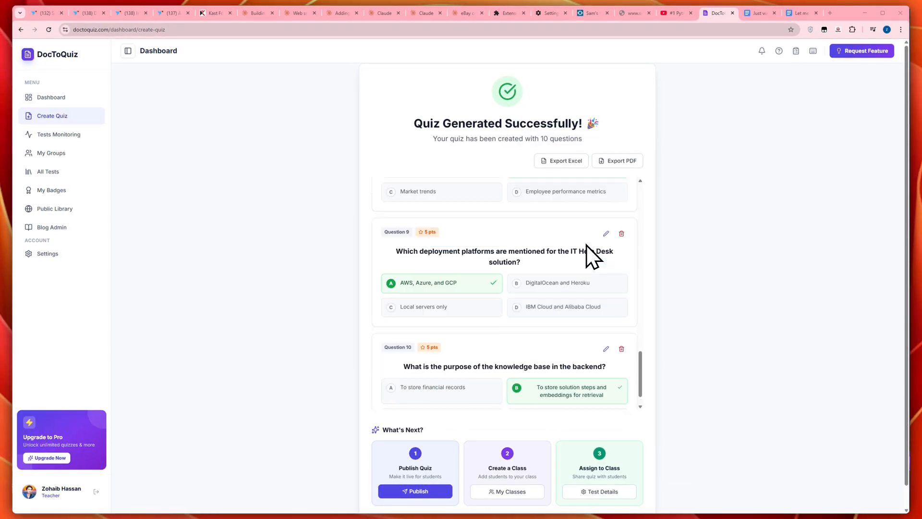
Step: Try to change question 1's correct answer to option B, "To provide manual IT support", and view its optional explanation field
scroll(593, 254, "up", 15)
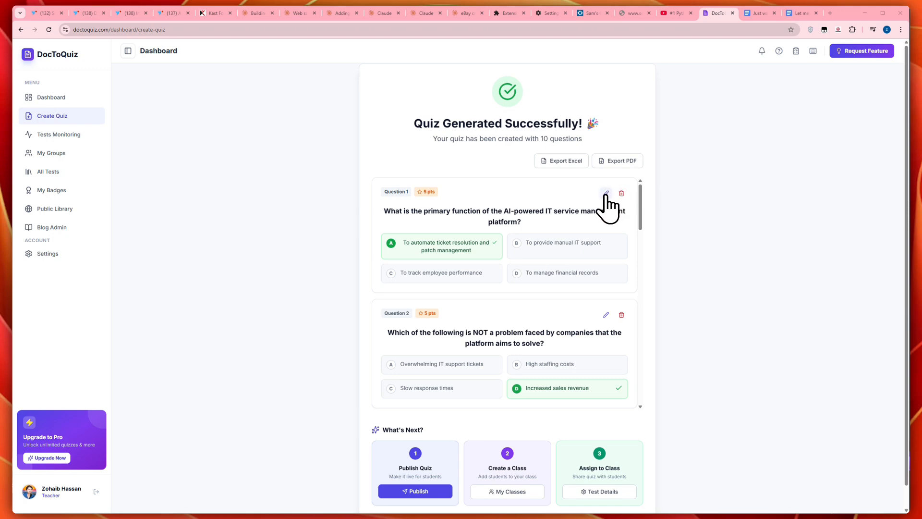
left_click(606, 193)
left_click(509, 233)
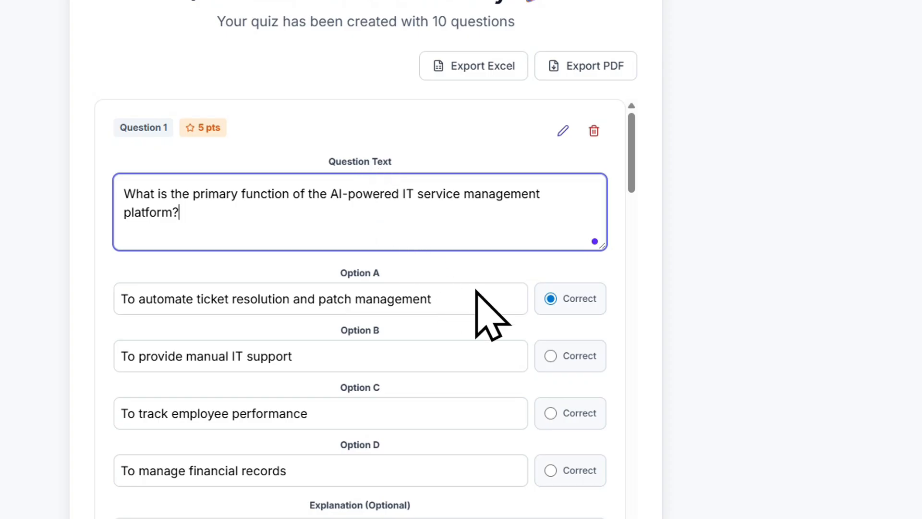
left_click(557, 352)
left_click(551, 356)
scroll(552, 377, "down", 3)
left_click(445, 336)
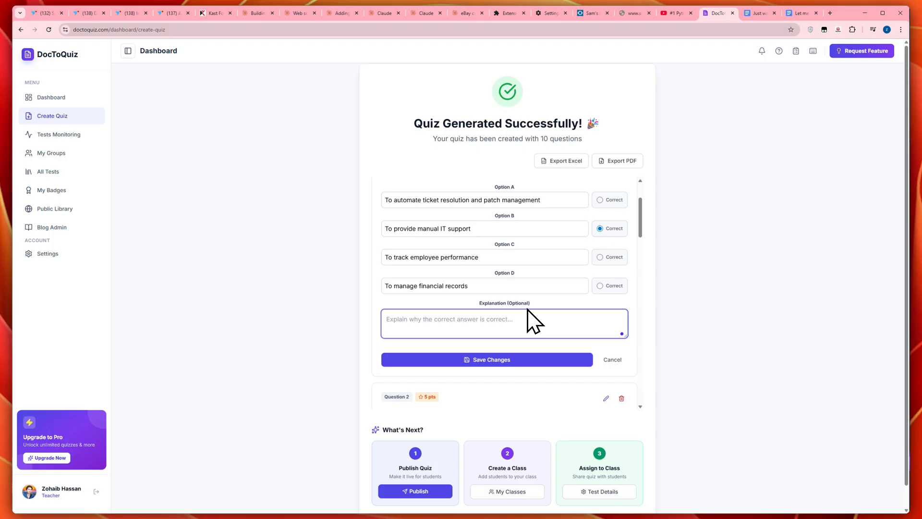
scroll(520, 258, "down", 4)
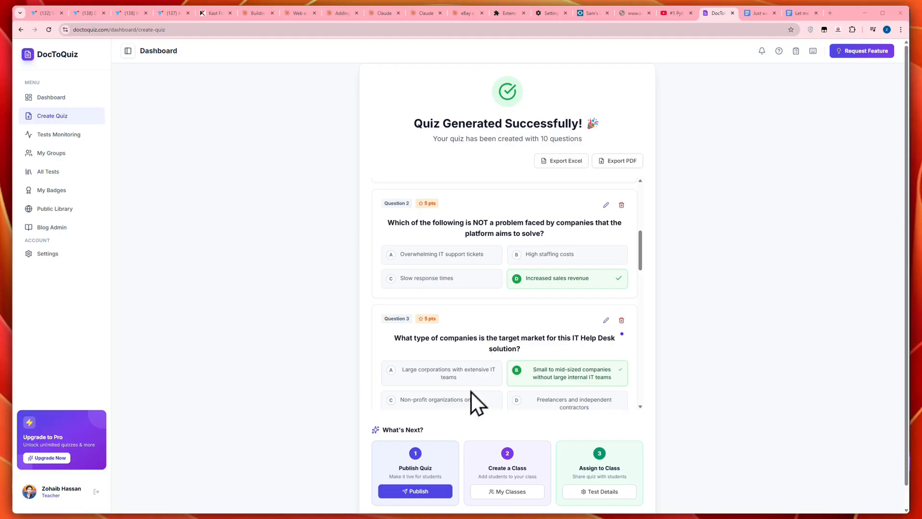
Step: Publish the quiz in the Science category and Public Library, uploading the image "Notes to Quiz Convert Your Study Notes to Interactive Quizzes (2025 Guide)" as cover
left_click(416, 491)
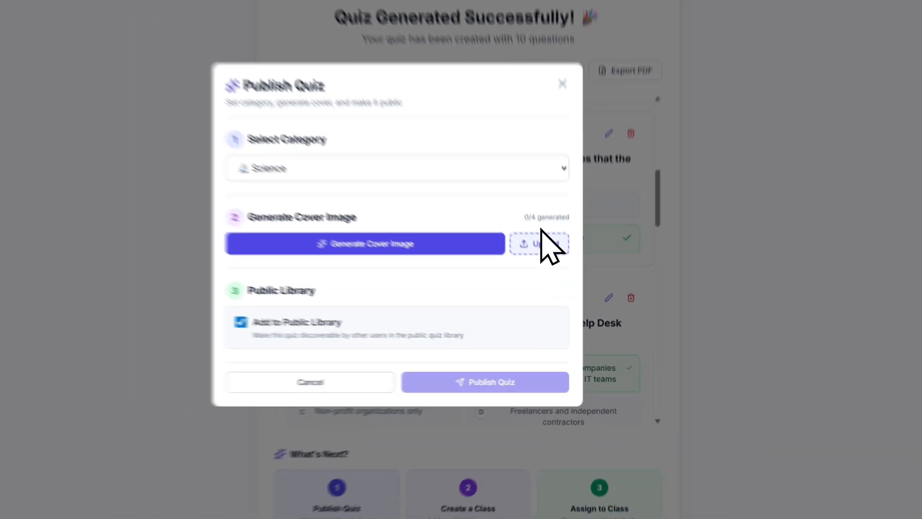
left_click(542, 237)
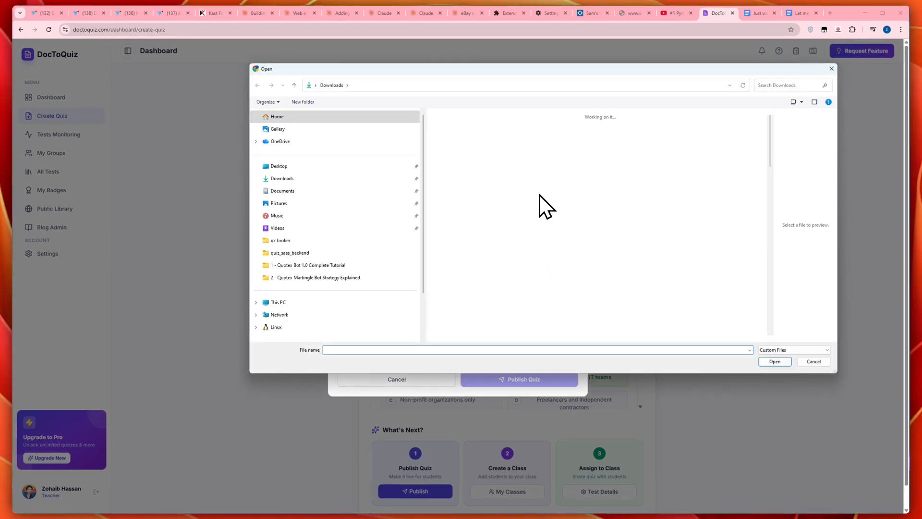
left_click(514, 246)
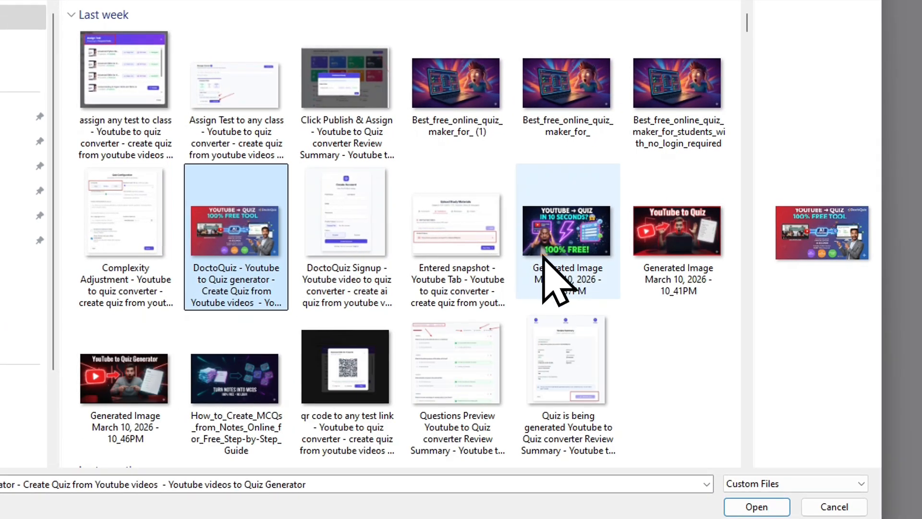
left_click(640, 230)
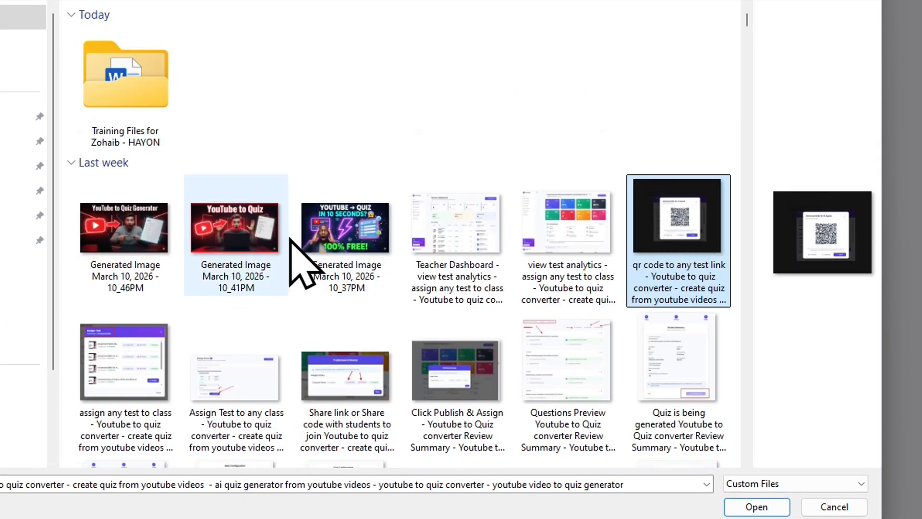
left_click(243, 243)
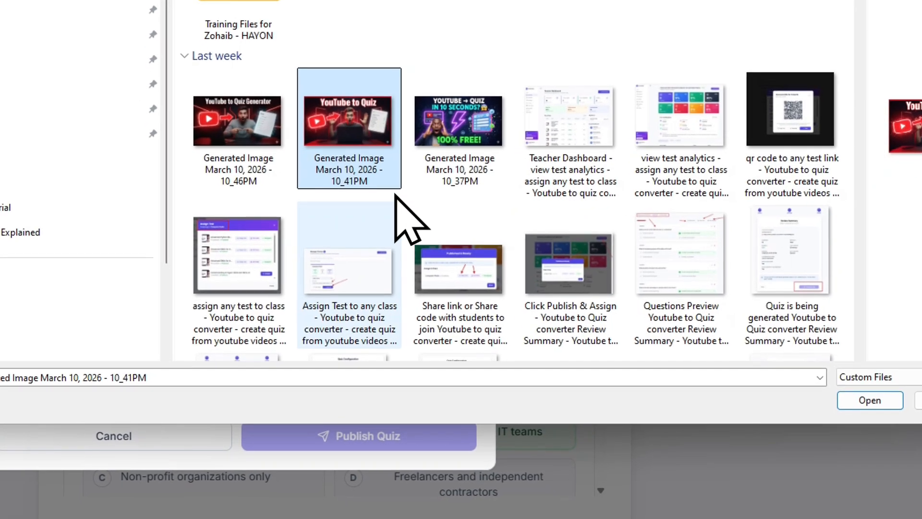
left_click(248, 259)
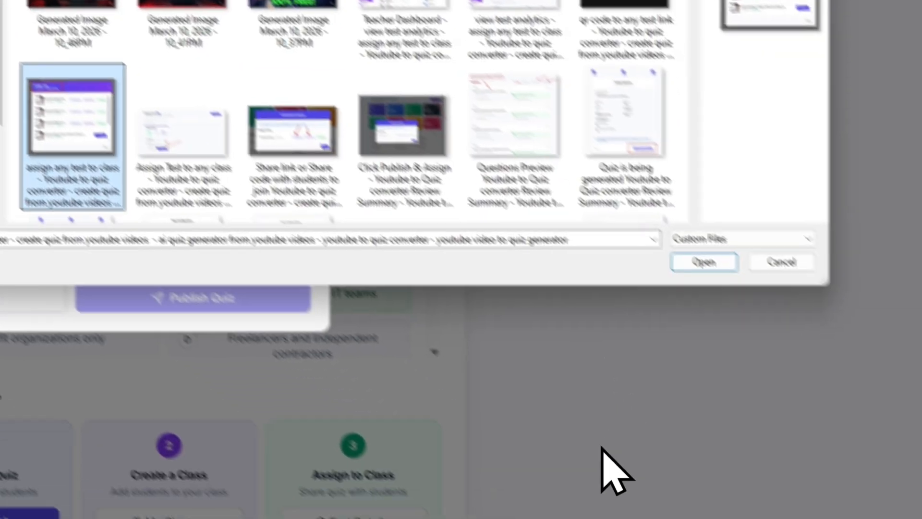
scroll(601, 448, "down", 10)
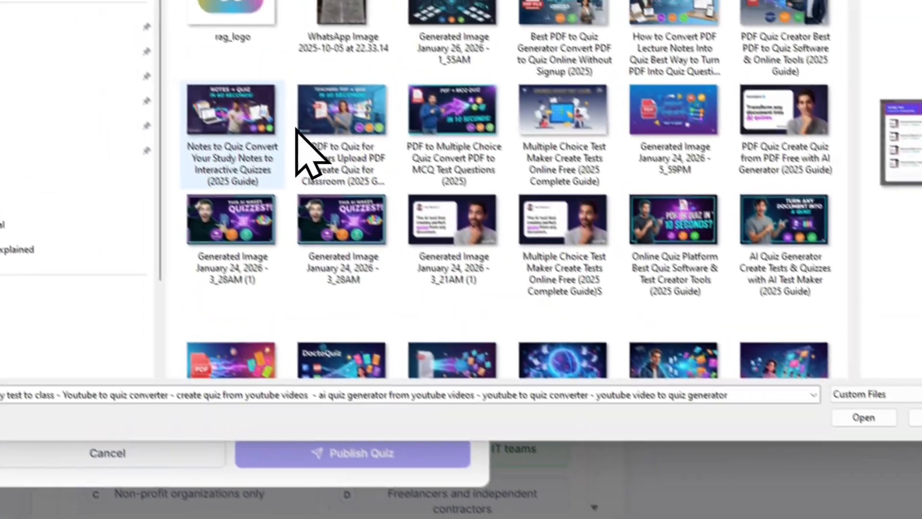
left_click(262, 129)
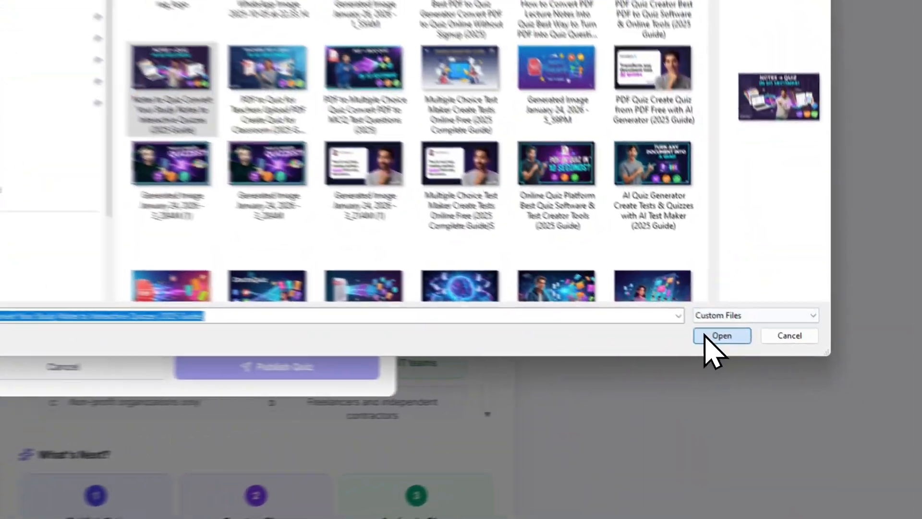
left_click(775, 361)
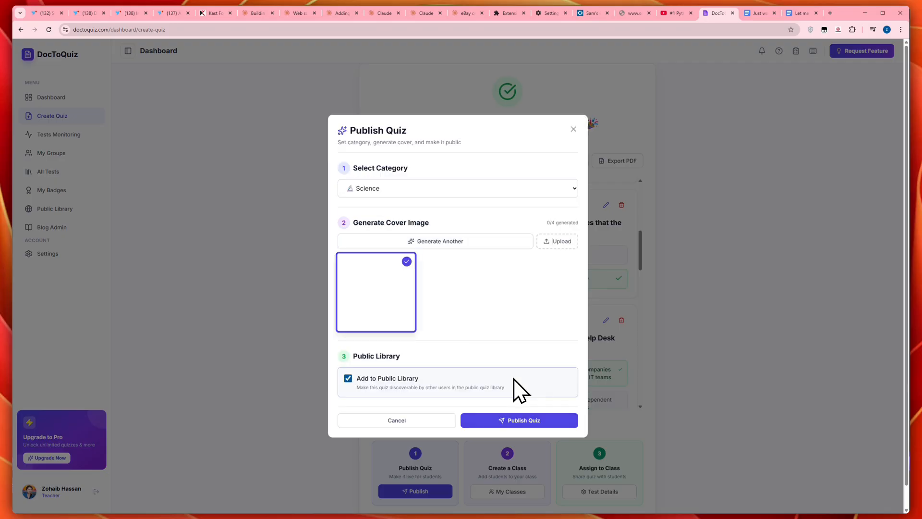
left_click(504, 422)
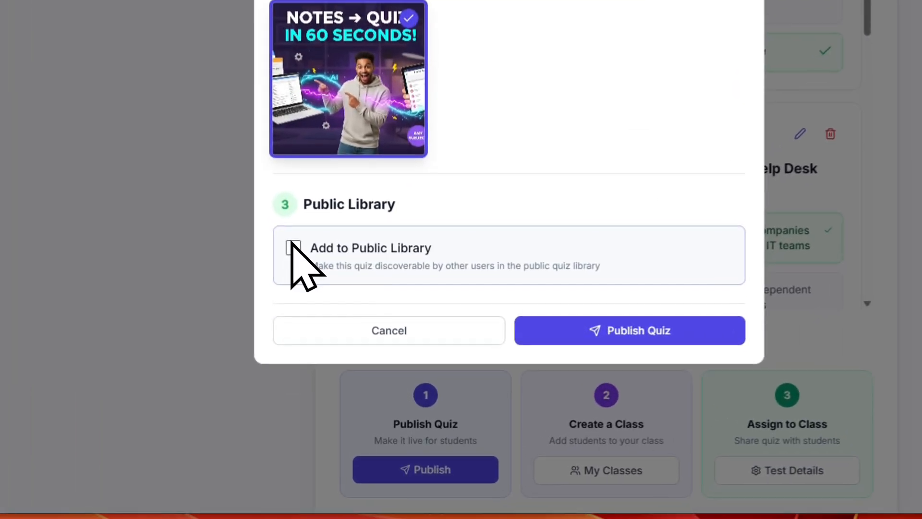
left_click(621, 336)
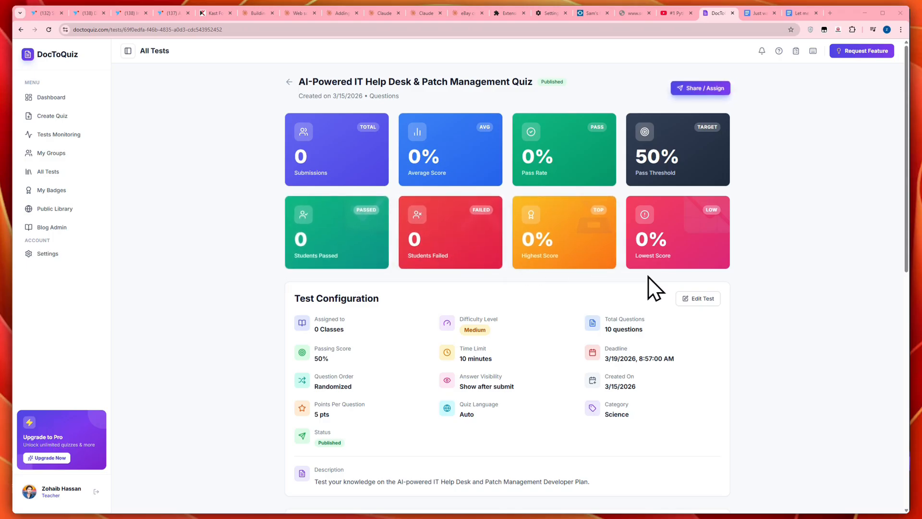
Step: Look over the published quiz's test configuration and the settings that can be edited, such as title, description, pass percentage and deadline
scroll(677, 277, "down", 3)
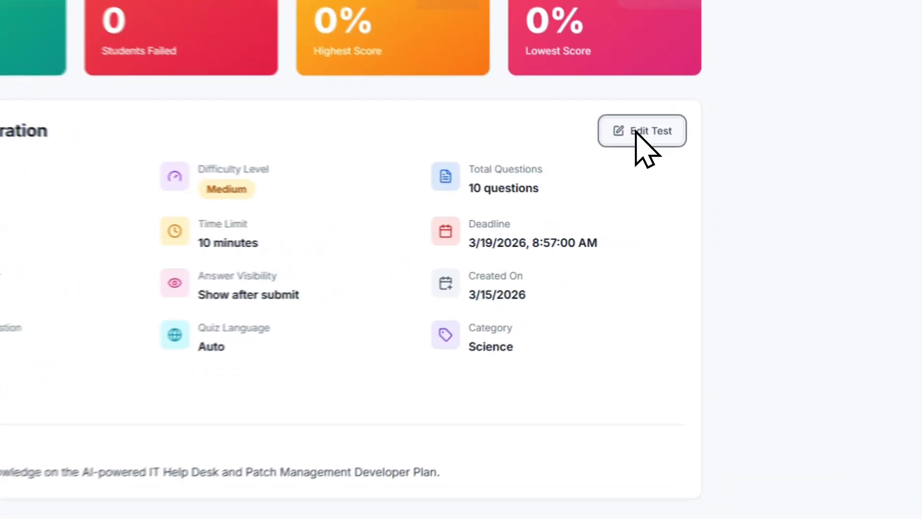
left_click(698, 182)
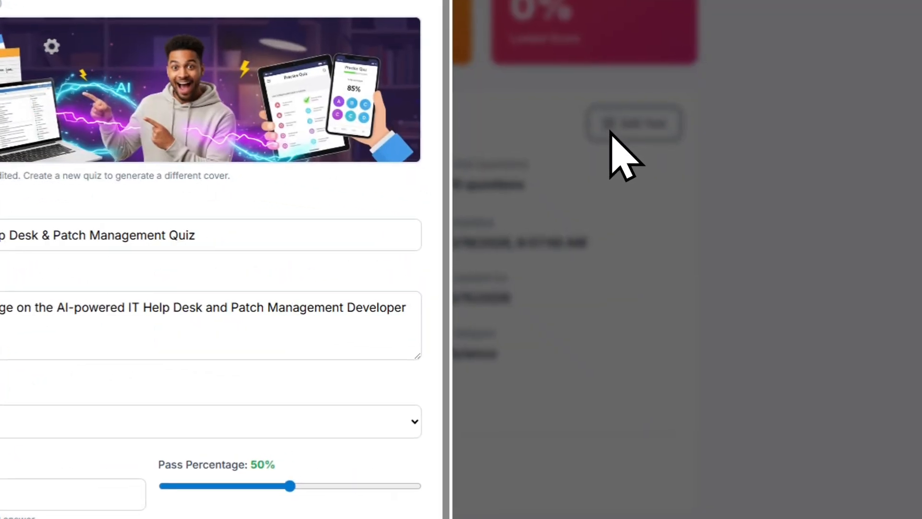
scroll(288, 305, "down", 4)
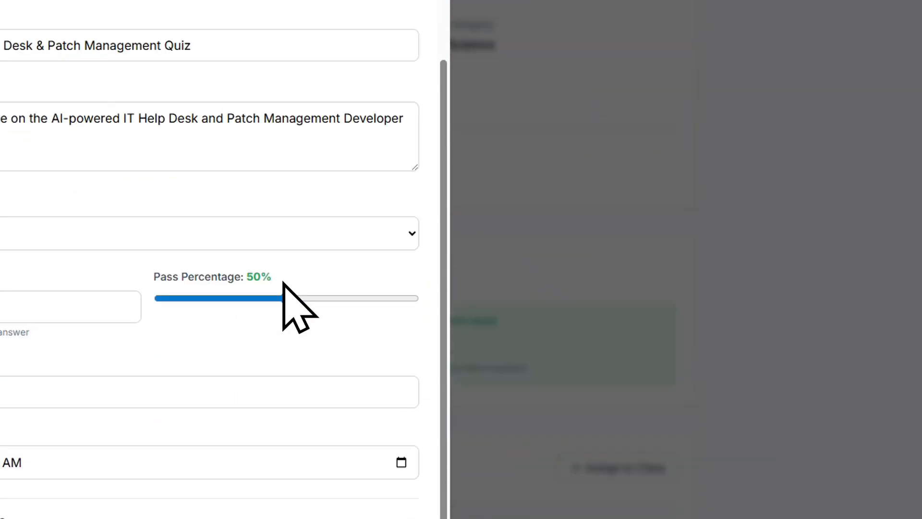
left_click(381, 511)
scroll(379, 408, "down", 5)
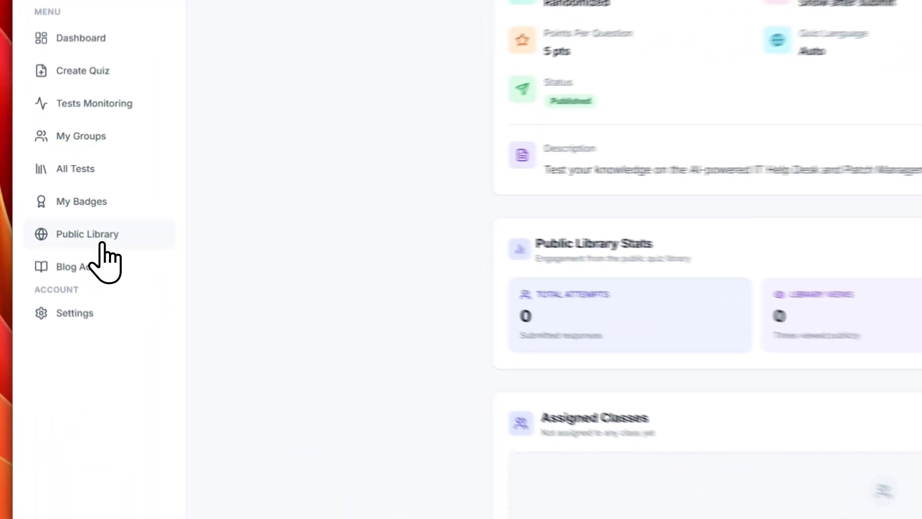
Step: Check the Public Library for the published quiz and open the AI-Powered IT Help Desk & Patch Management Quiz from the list of all tests
left_click(65, 212)
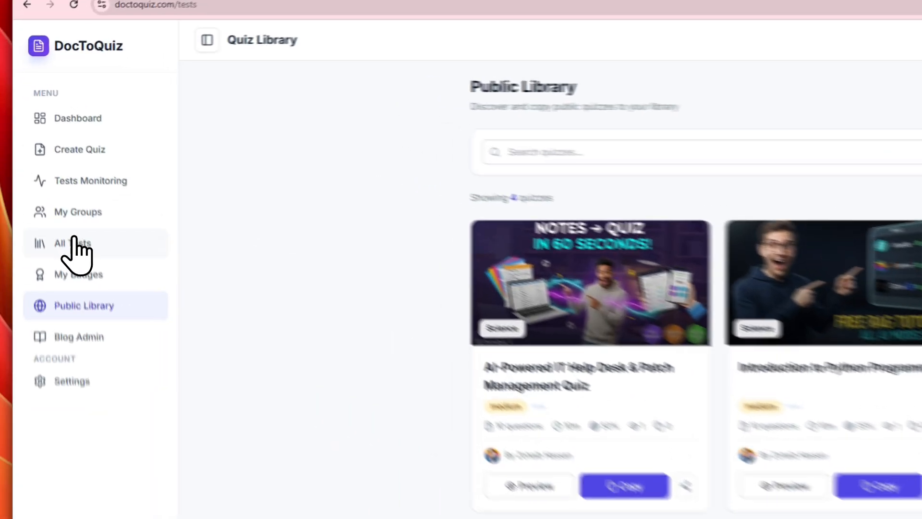
left_click(48, 171)
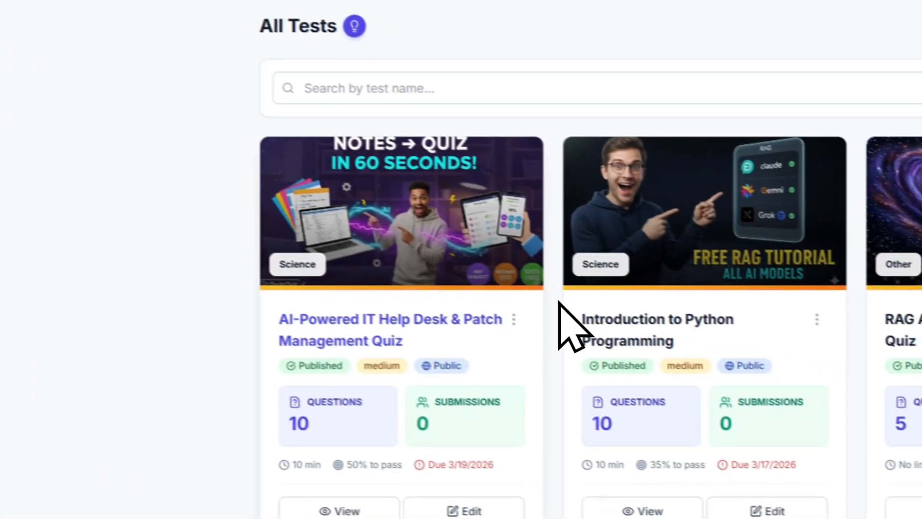
left_click(377, 322)
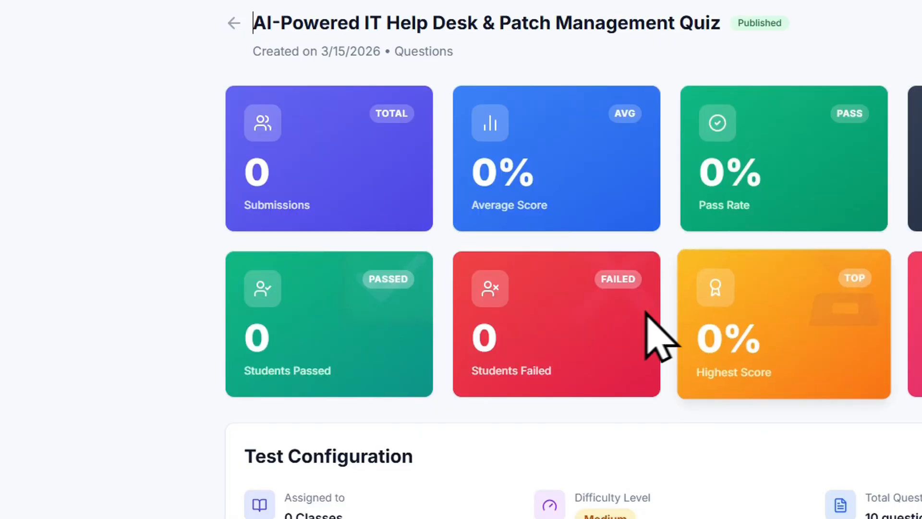
Step: Examine the quiz's library stats, assigned classes, questions, enrolled students, sharing options, and performance and submissions
scroll(600, 259, "down", 10)
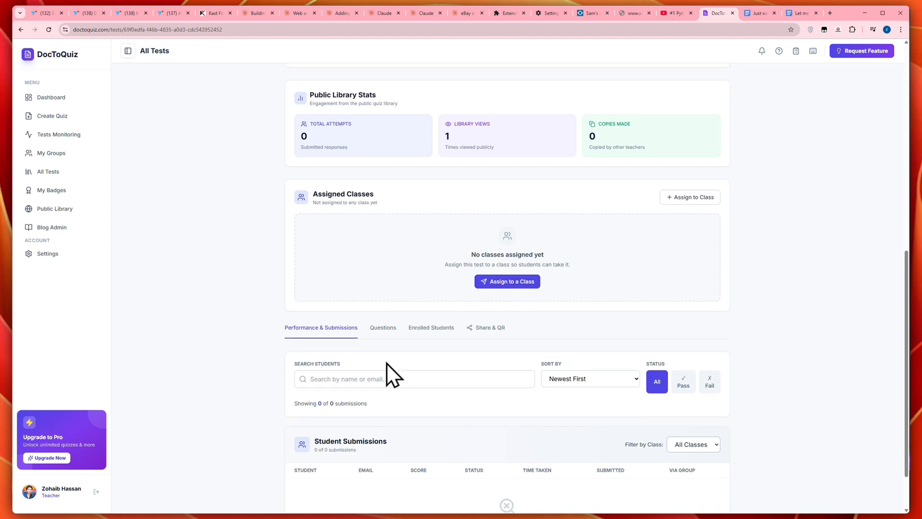
scroll(457, 413, "down", 2)
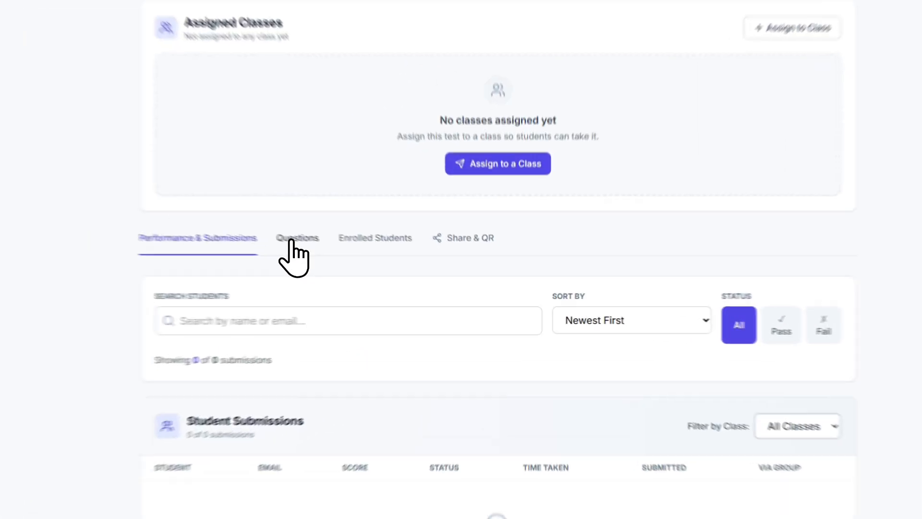
left_click(380, 267)
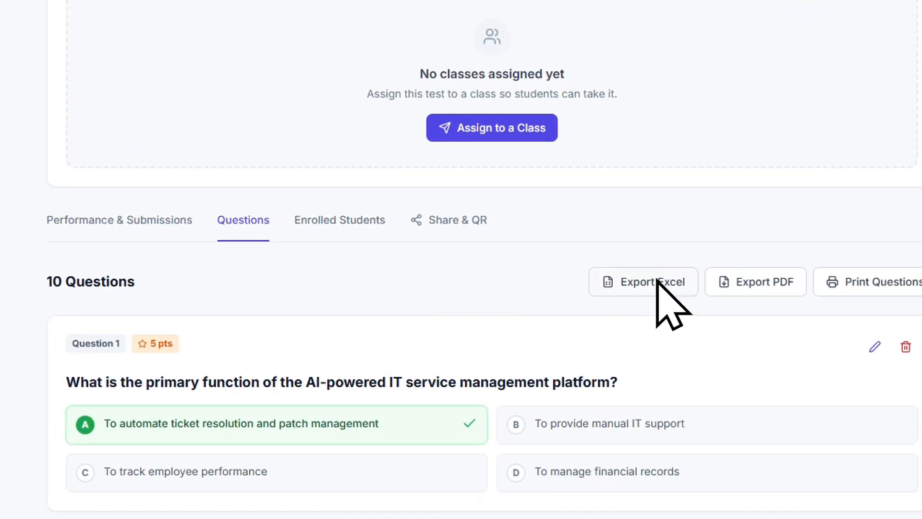
left_click(339, 230)
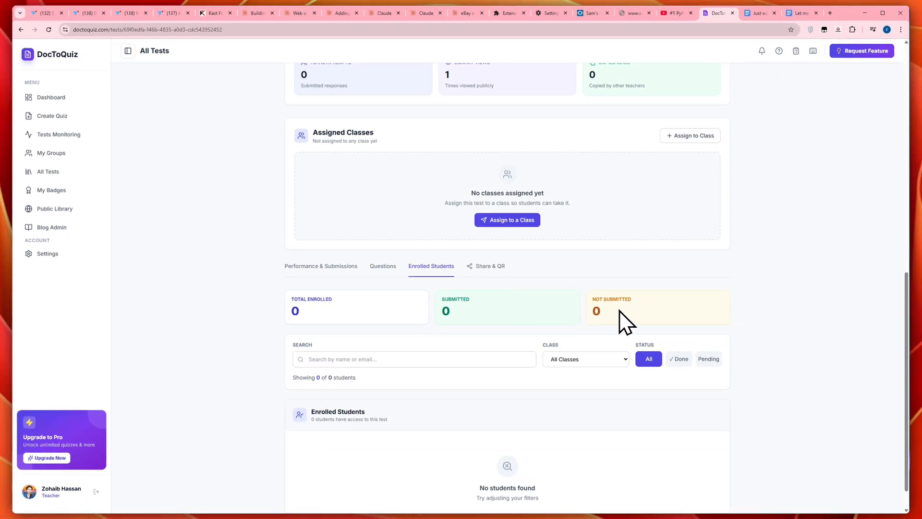
left_click(487, 265)
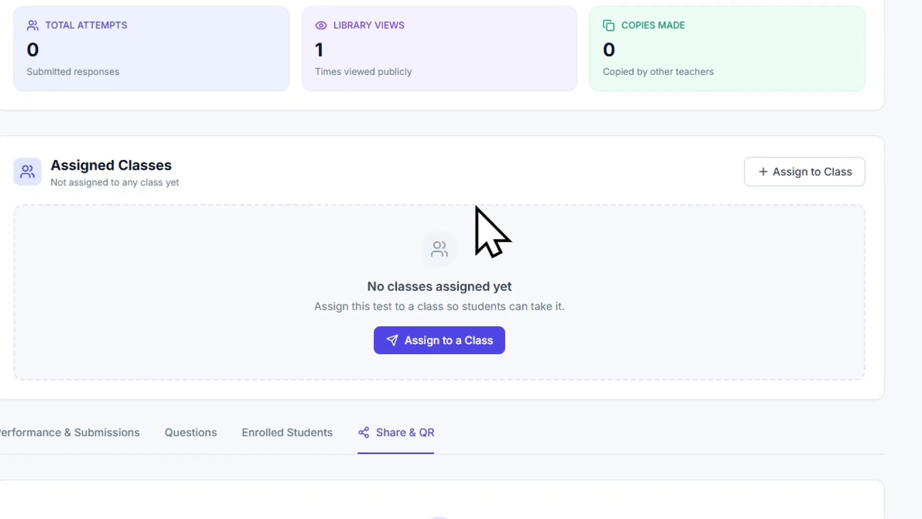
scroll(480, 211, "up", 3)
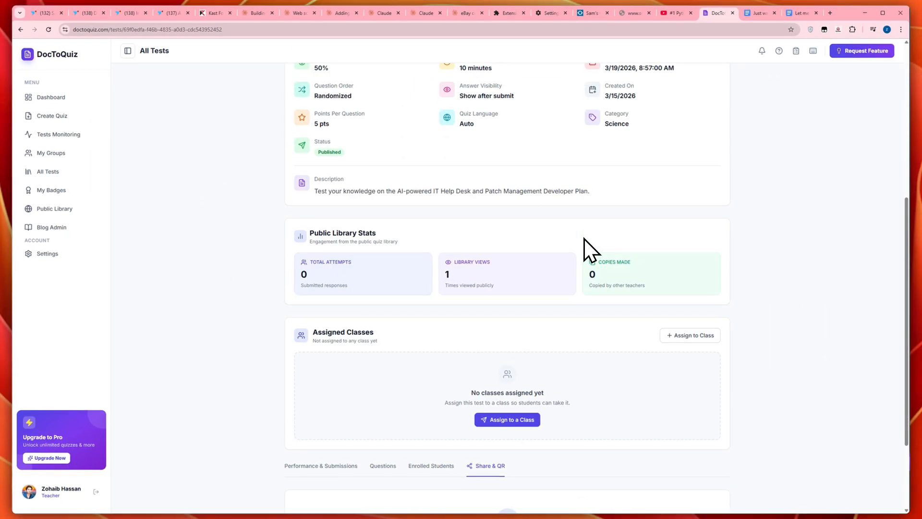
scroll(552, 269, "down", 2)
left_click(325, 387)
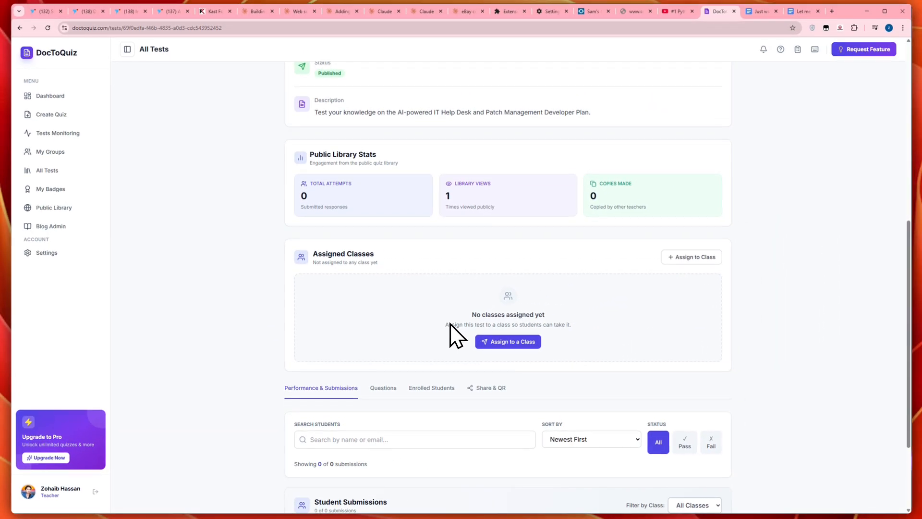
scroll(448, 330, "up", 8)
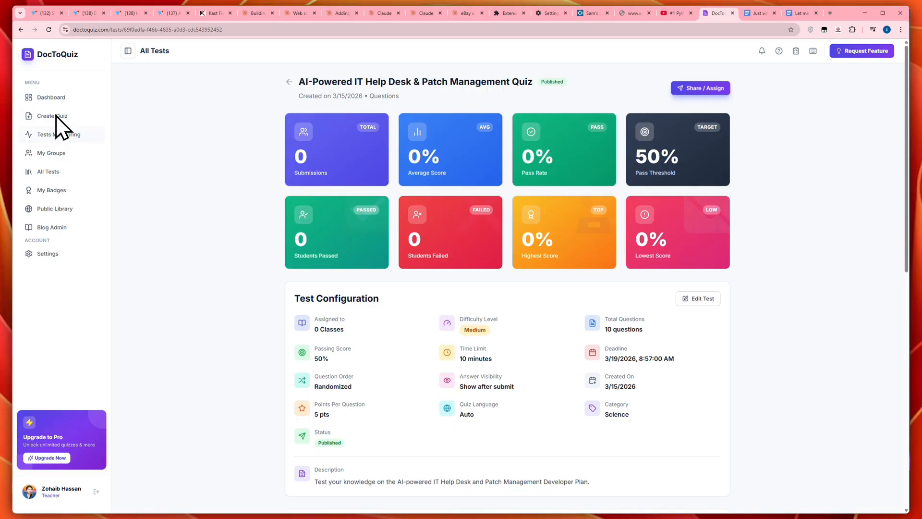
Step: View the tests available for assignment to Python Class in the groups overview, and close the list without assigning any
left_click(51, 153)
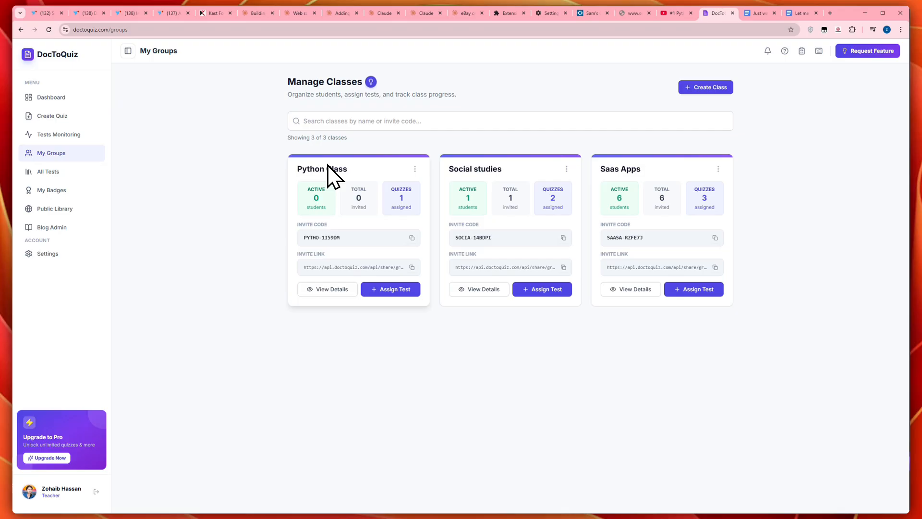
left_click(378, 290)
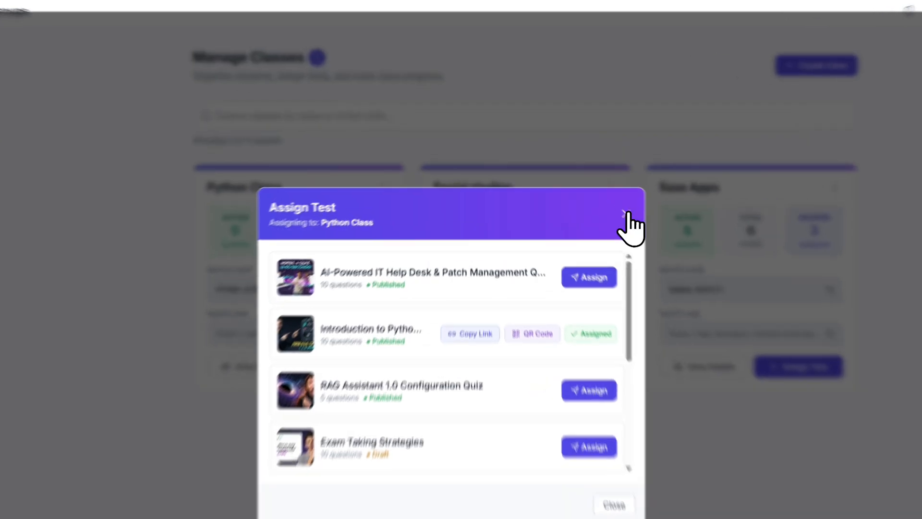
left_click(675, 242)
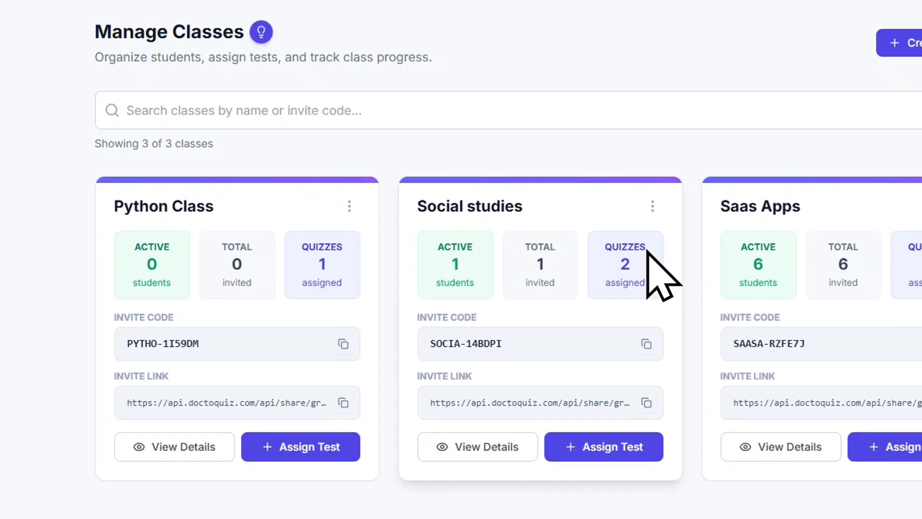
Step: Assign the AI-Powered IT Help Desk & Patch Management Quiz to Python Class from all tests and copy its share link
left_click(82, 241)
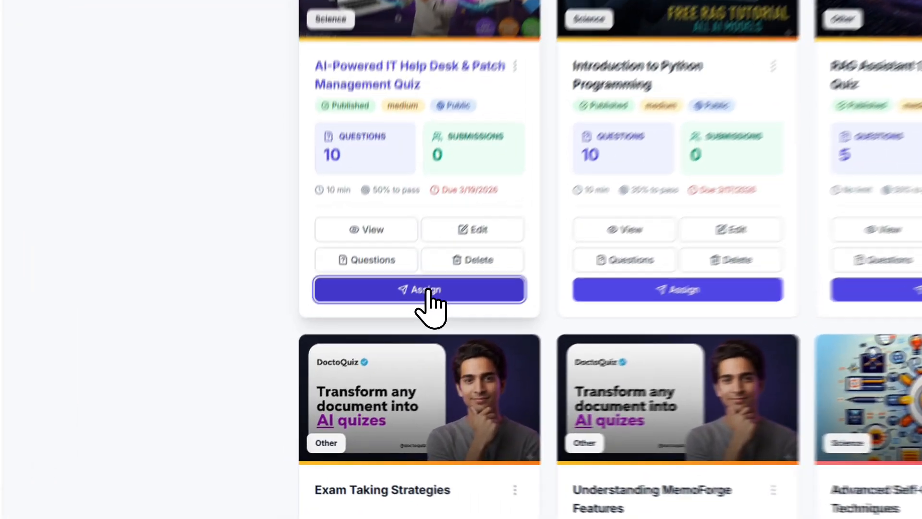
left_click(359, 357)
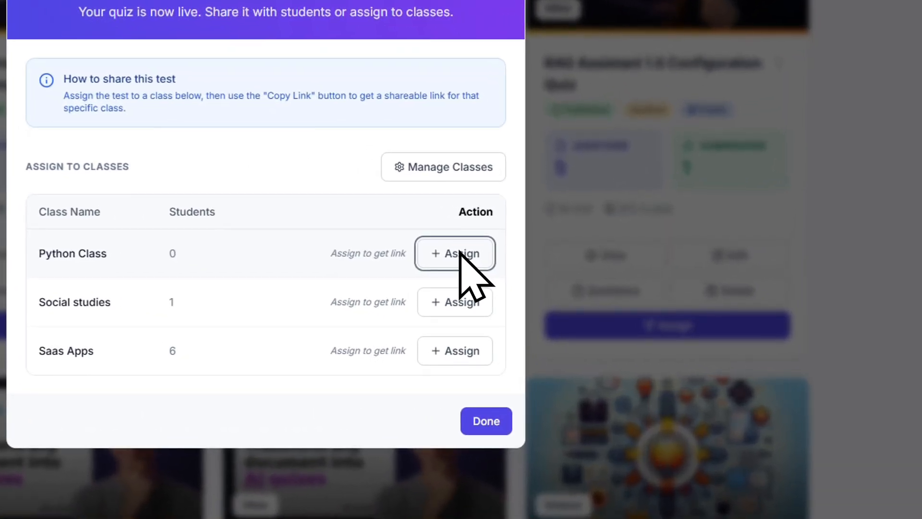
left_click(552, 321)
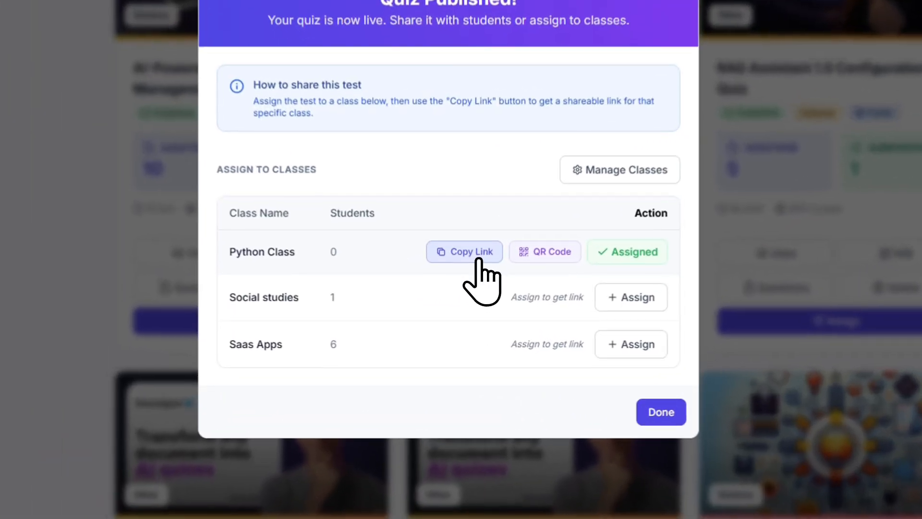
left_click(465, 323)
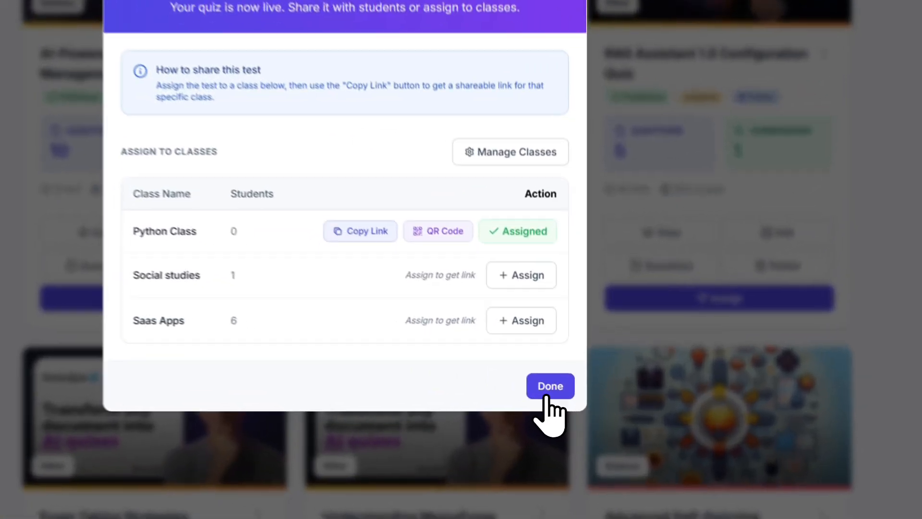
left_click(568, 403)
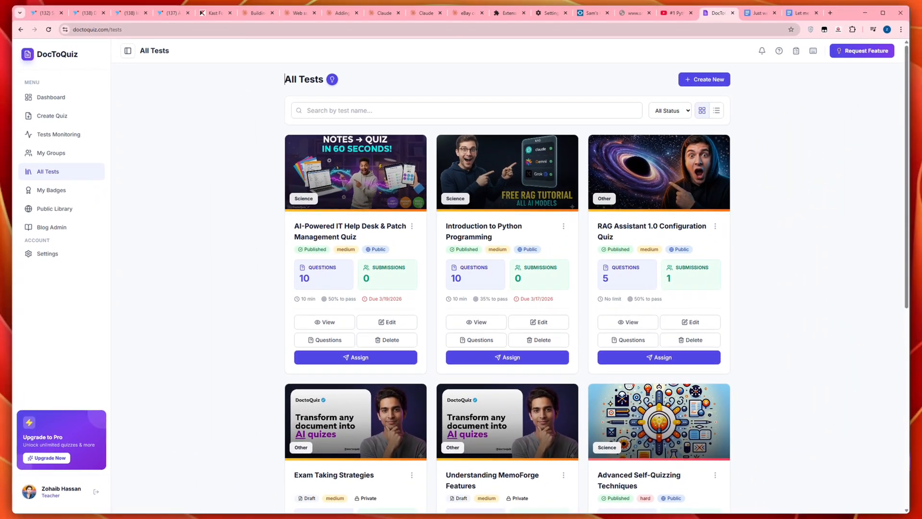
Step: Open the AI-Powered IT Help Desk & Patch Management Quiz and generate its share links and QR code for Python Class
left_click(340, 240)
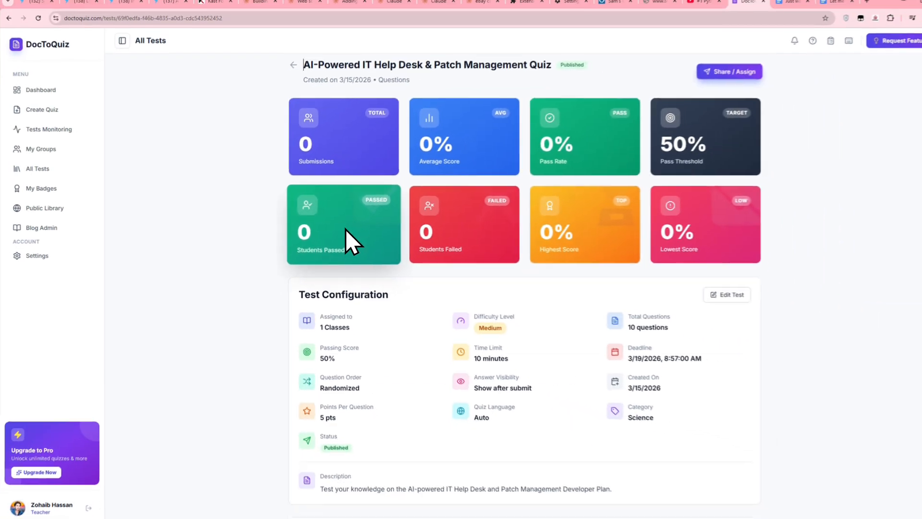
scroll(456, 240, "down", 10)
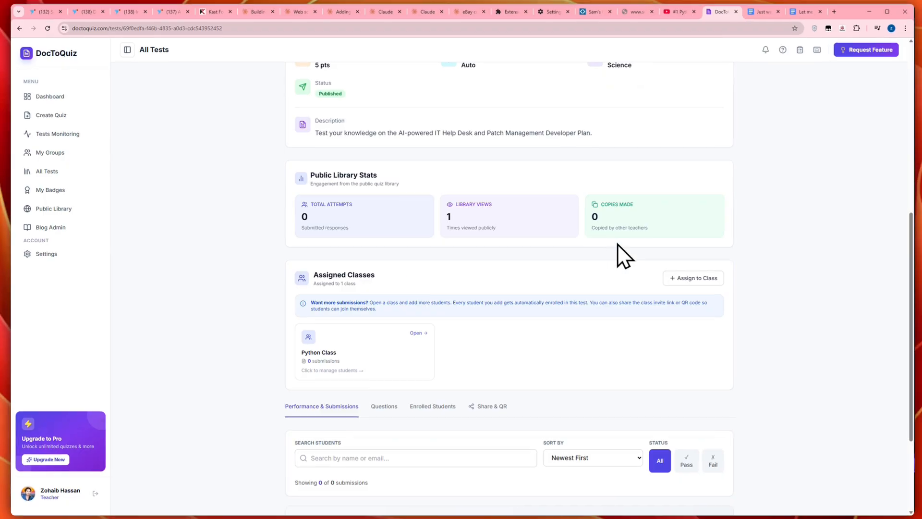
left_click(486, 266)
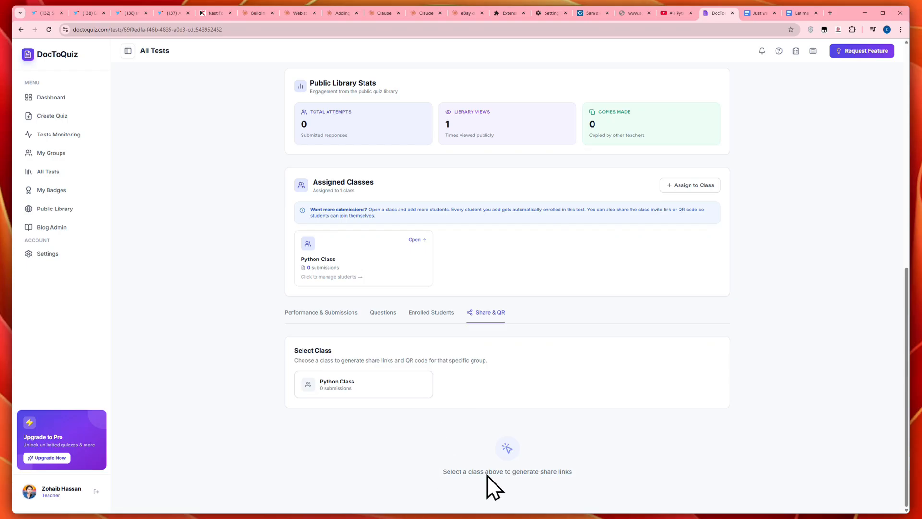
left_click_drag(512, 471, 523, 472)
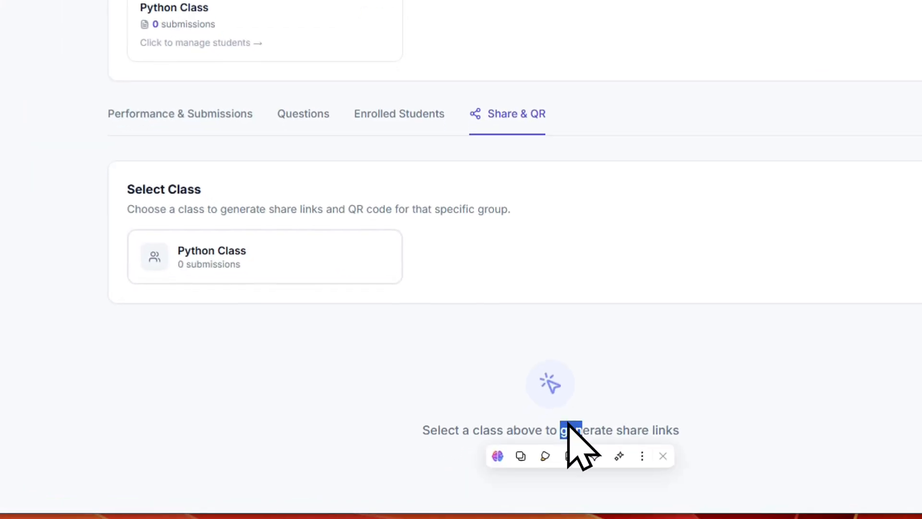
left_click(479, 445)
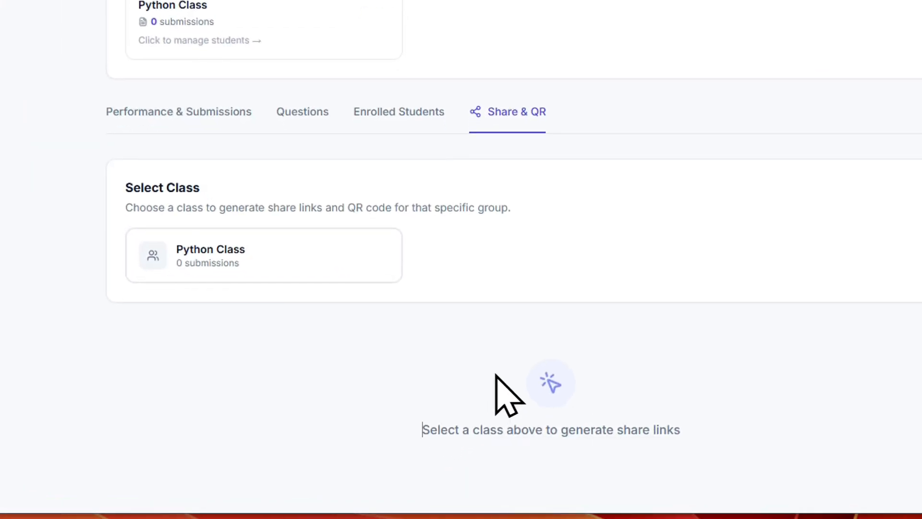
left_click(308, 263)
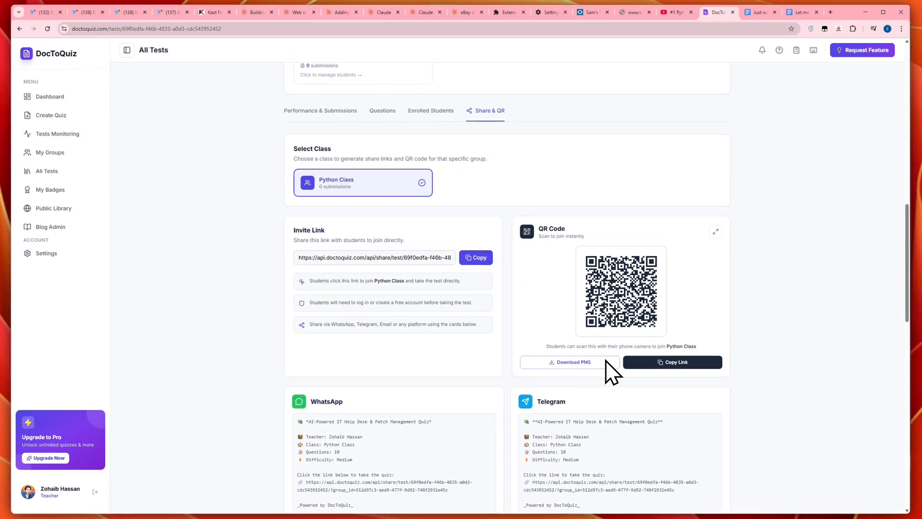
Step: Examine the invite link, QR code and ready-made share messages for social platforms, email and SMS
scroll(495, 264, "down", 3)
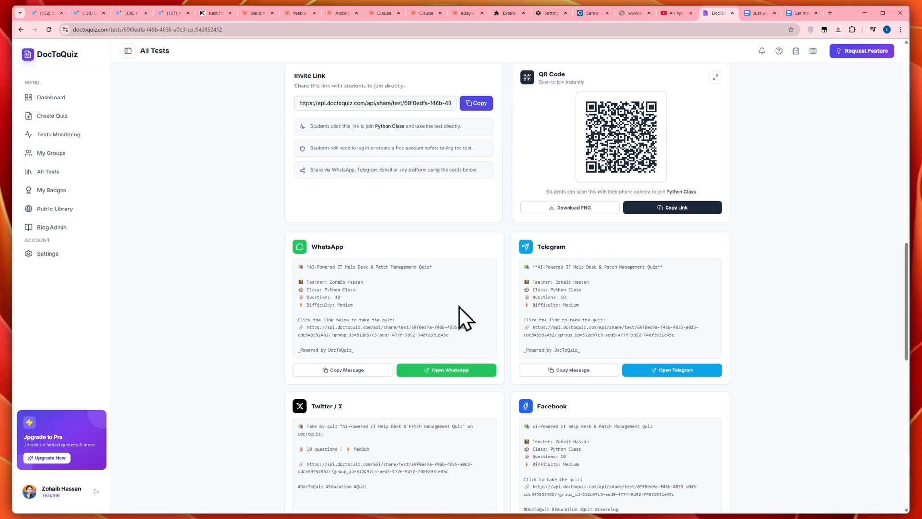
scroll(457, 310, "down", 5)
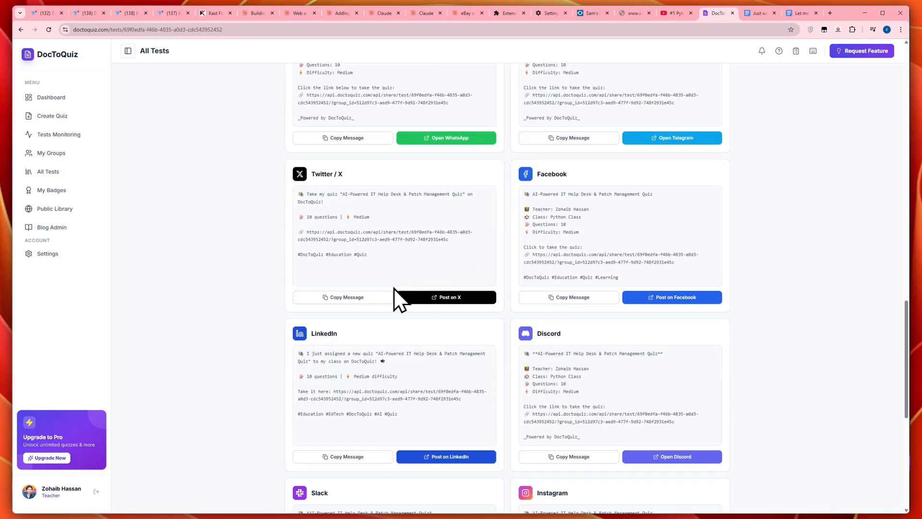
scroll(567, 312, "down", 8)
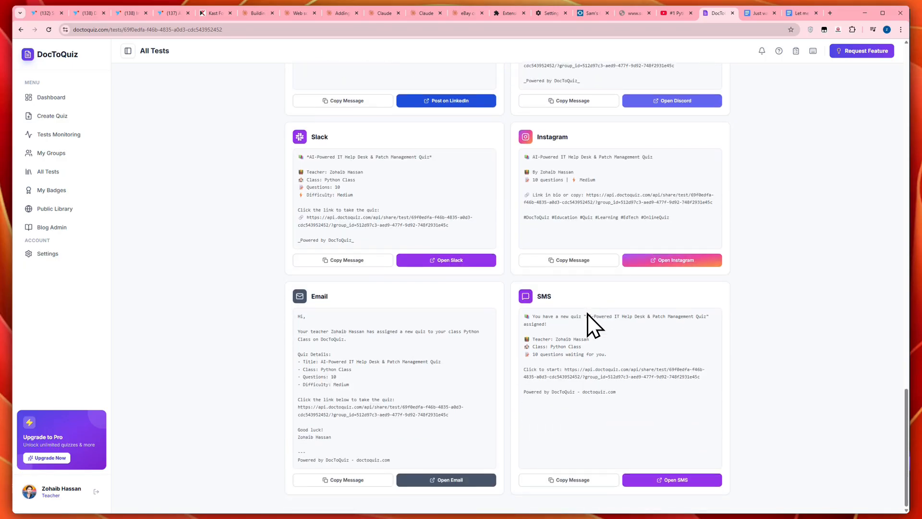
scroll(595, 446, "up", 2)
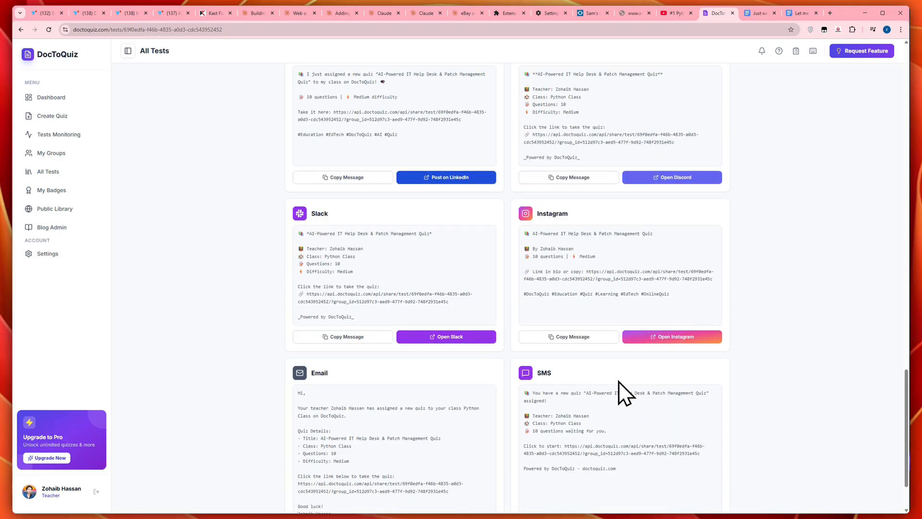
scroll(605, 379, "down", 2)
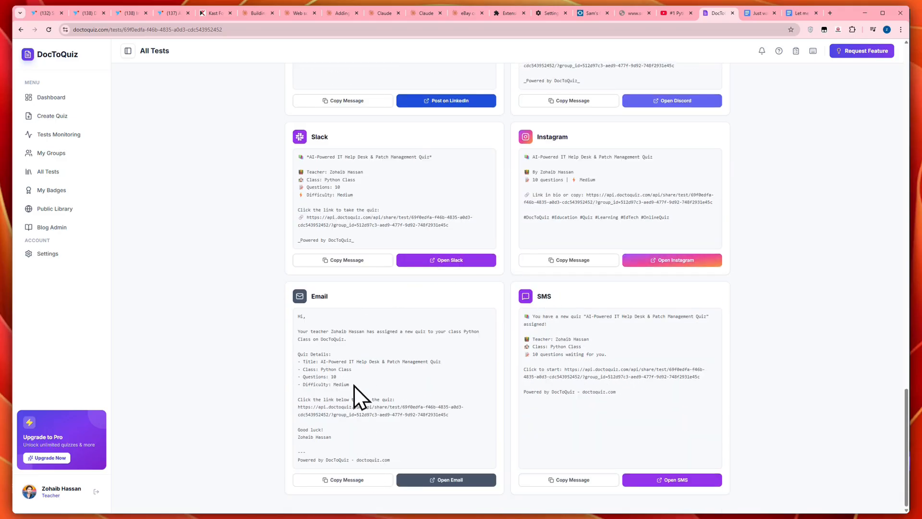
scroll(488, 161, "up", 11)
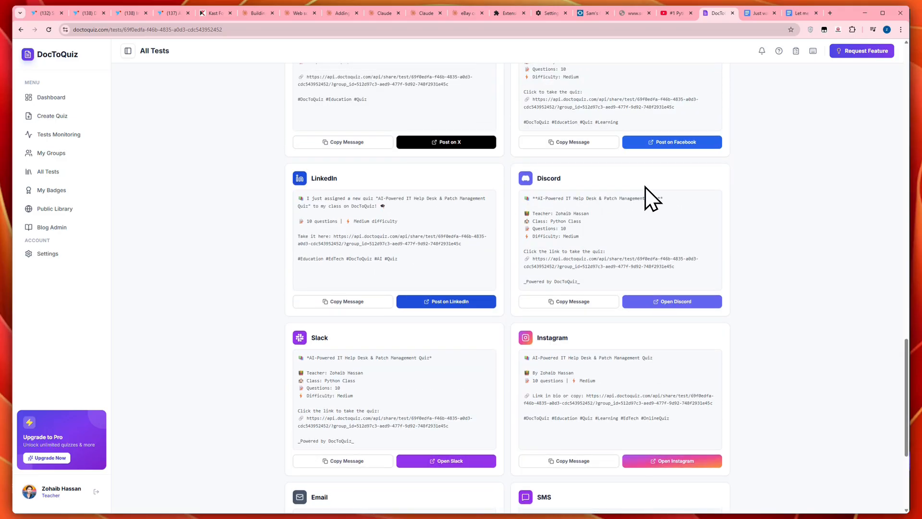
scroll(658, 211, "up", 9)
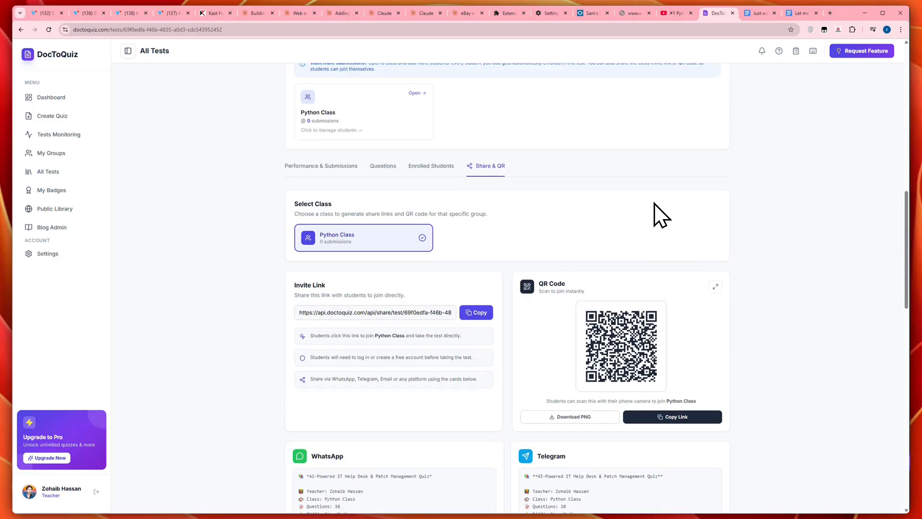
scroll(653, 210, "up", 8)
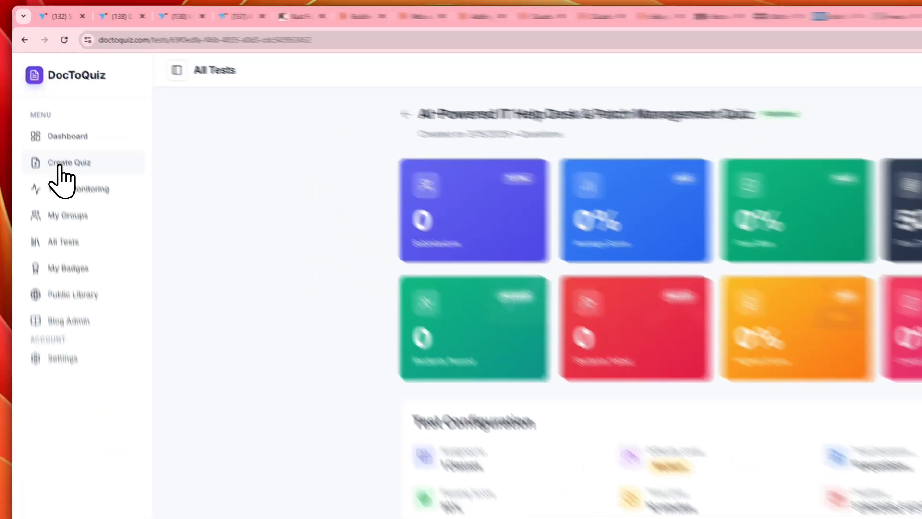
Step: Go to the groups overview and view the form for a new class, closing it without creating one
left_click(59, 166)
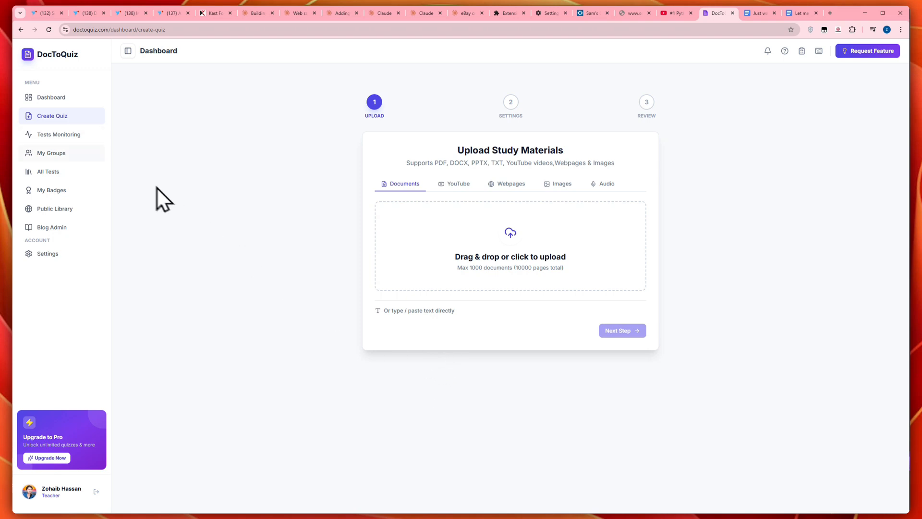
left_click(76, 153)
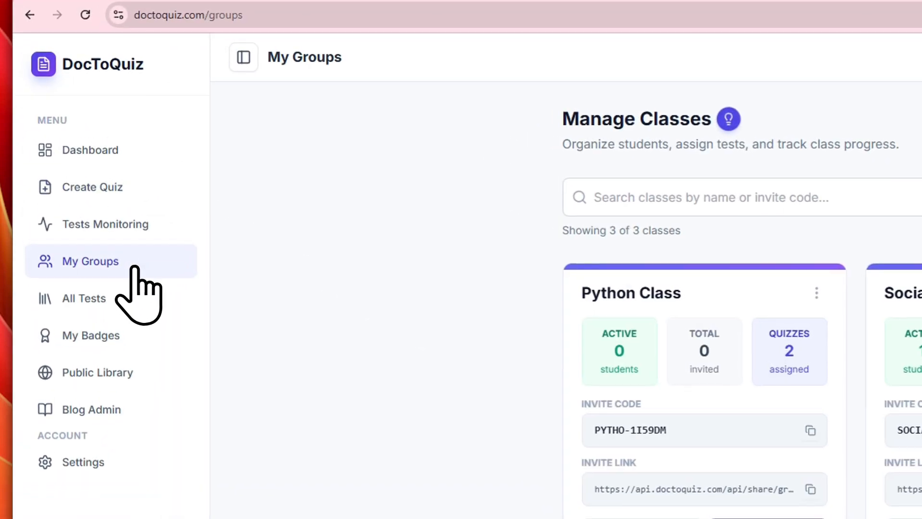
left_click(639, 144)
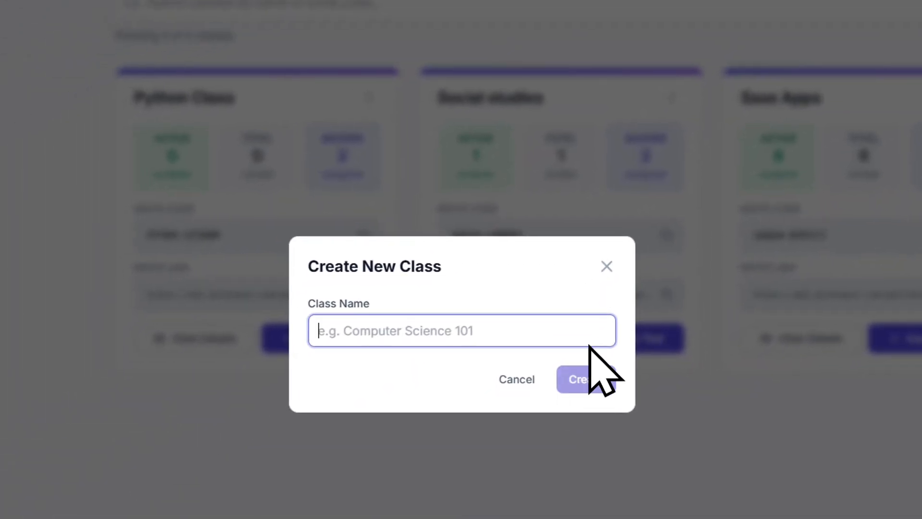
left_click(603, 267)
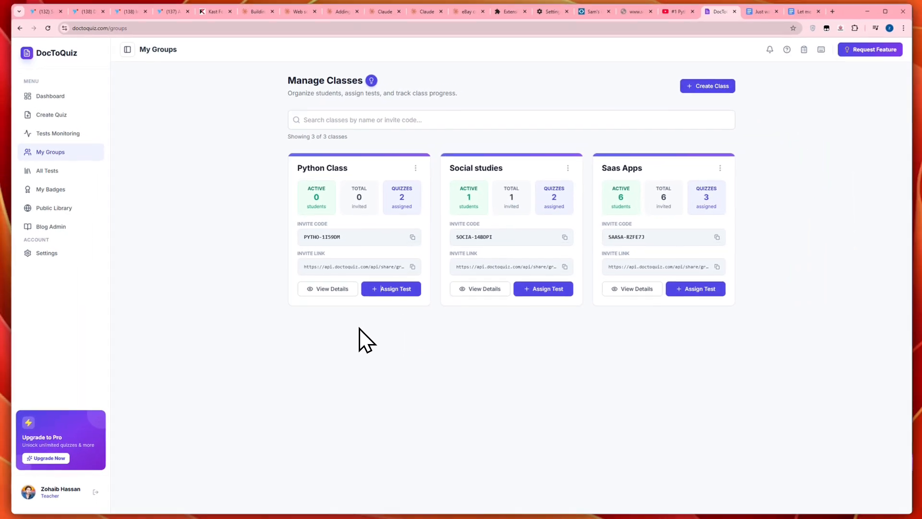
Step: Open the details of Python Class and add one student by entering the student's email address
left_click(338, 293)
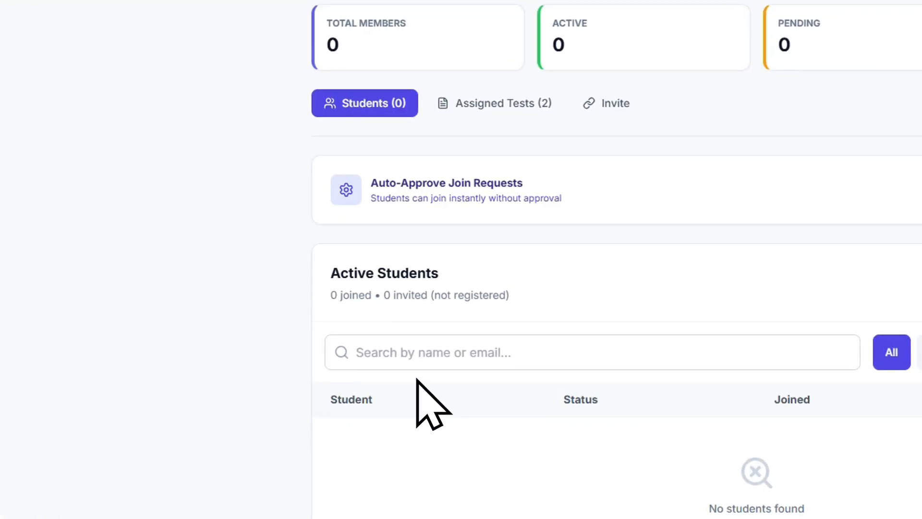
left_click(828, 294)
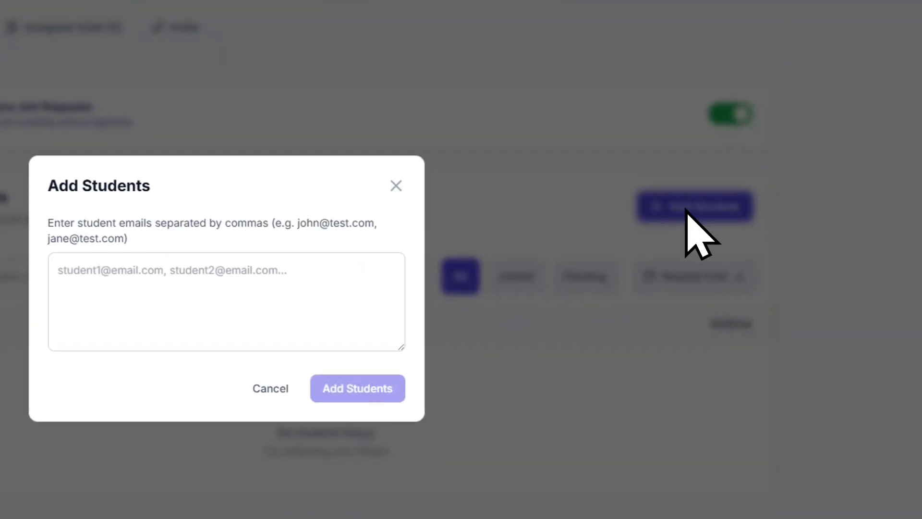
left_click(333, 313)
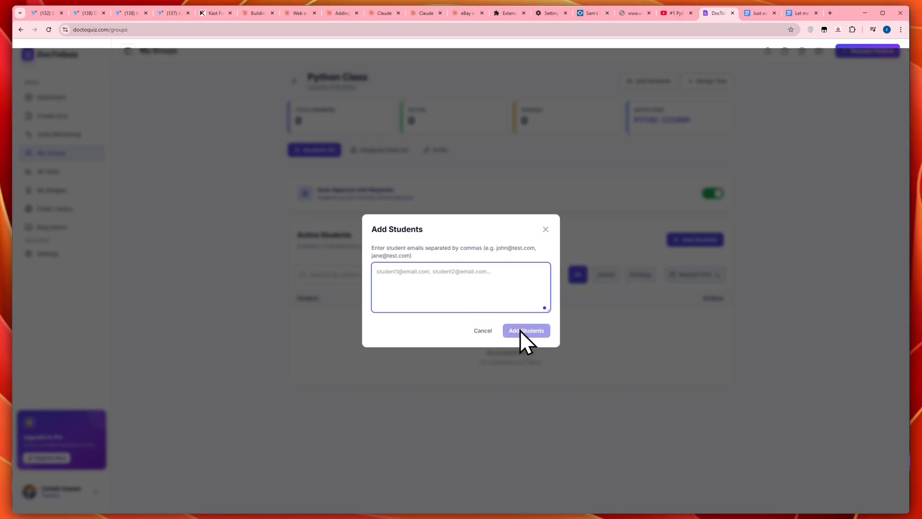
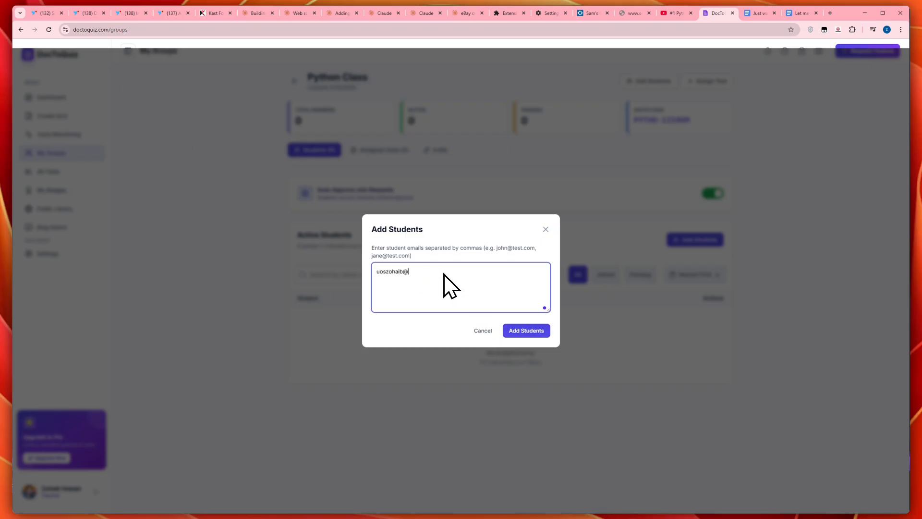
left_click(528, 331)
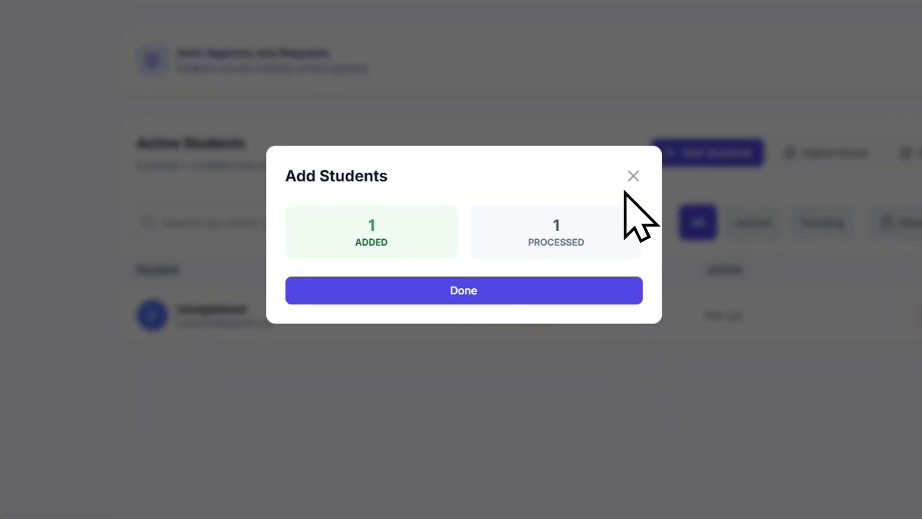
left_click(632, 176)
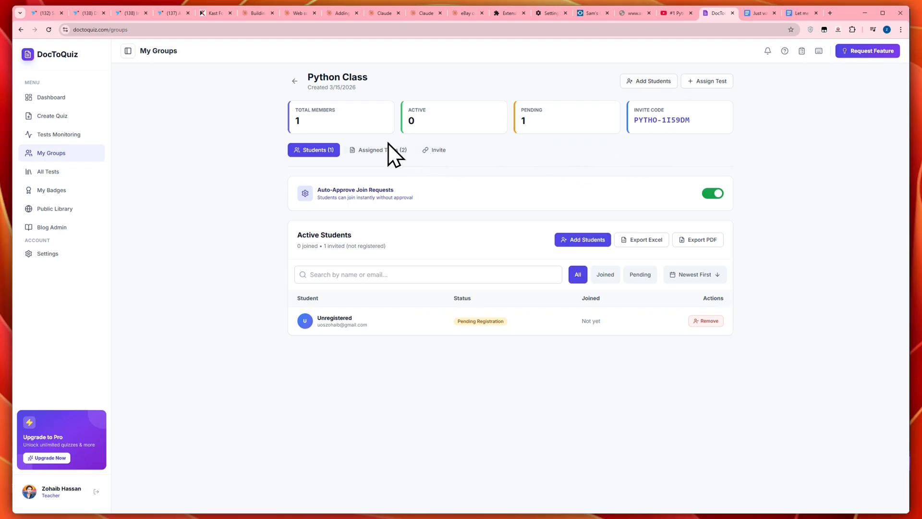
Step: Display the invite options for Python Class and copy the class invite link
left_click(437, 153)
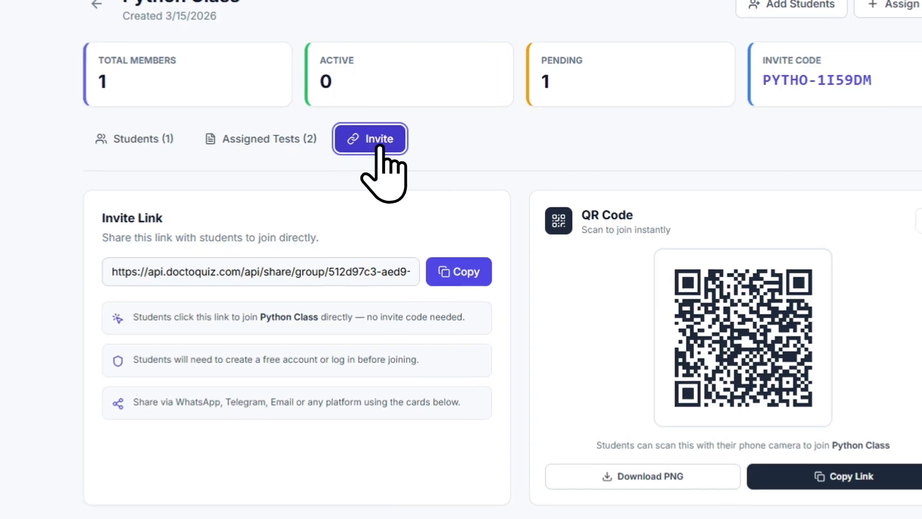
left_click(439, 271)
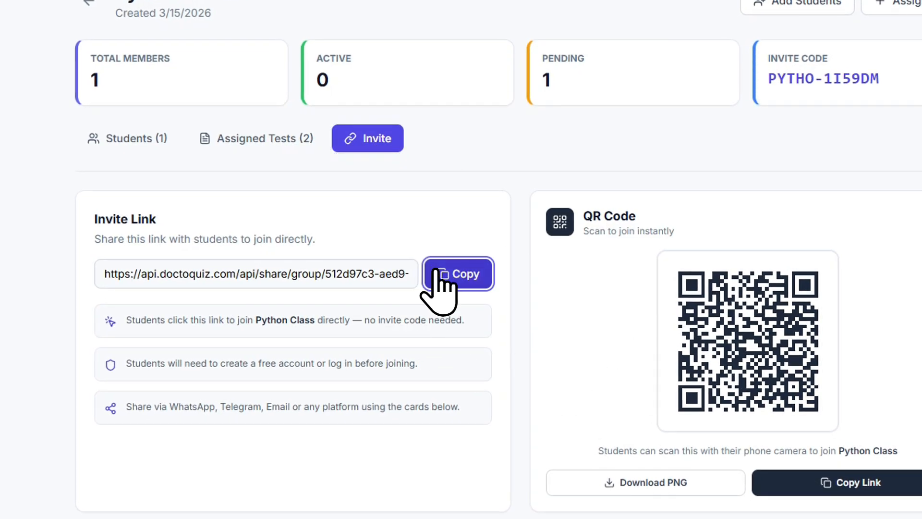
left_click(427, 282)
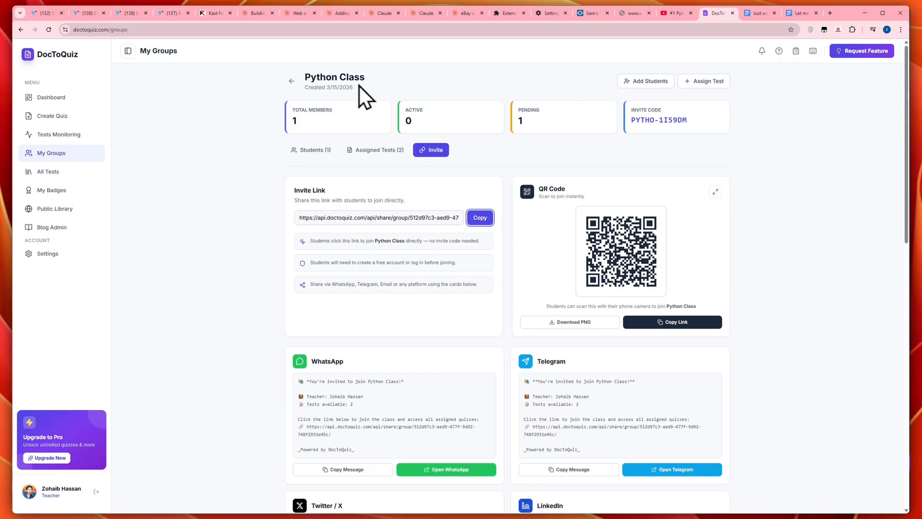
Step: Open the assigned AI-Powered IT Help Desk & Patch Management Quiz from Python Class and copy its invite link for that class
left_click(378, 151)
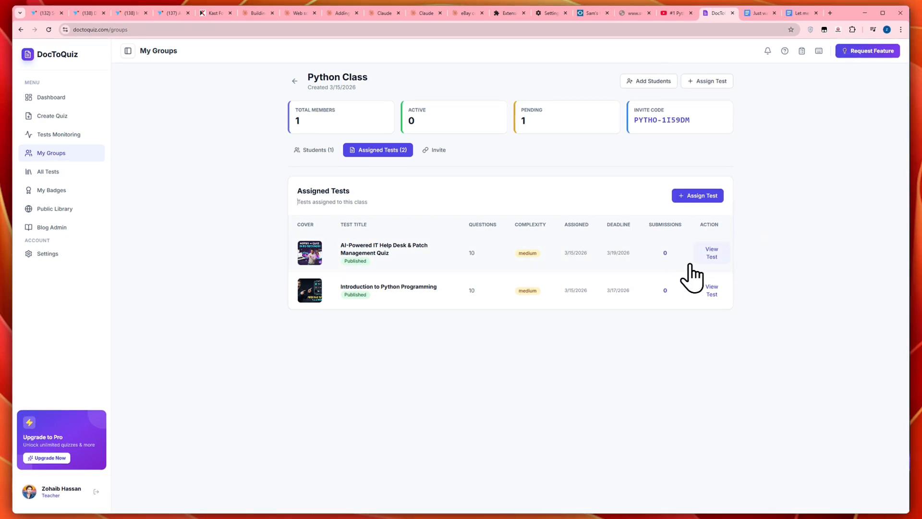
left_click(707, 255)
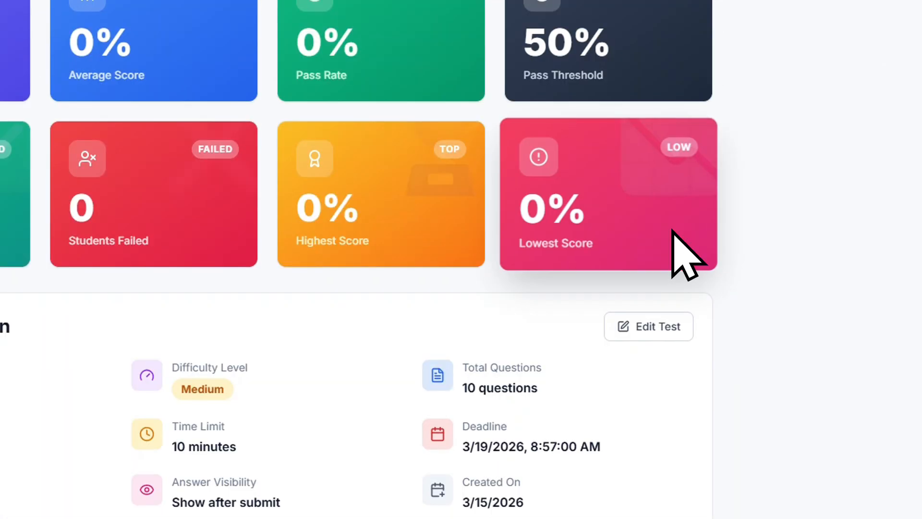
scroll(671, 226, "down", 12)
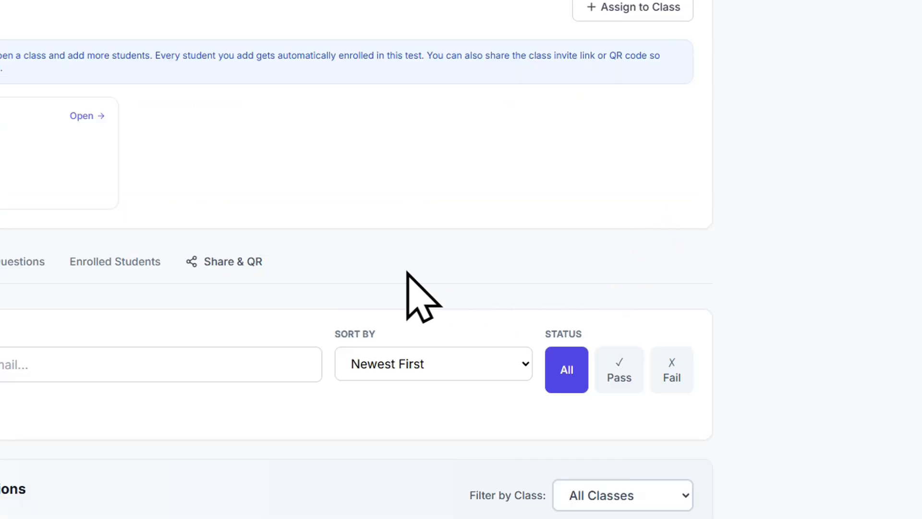
left_click(235, 261)
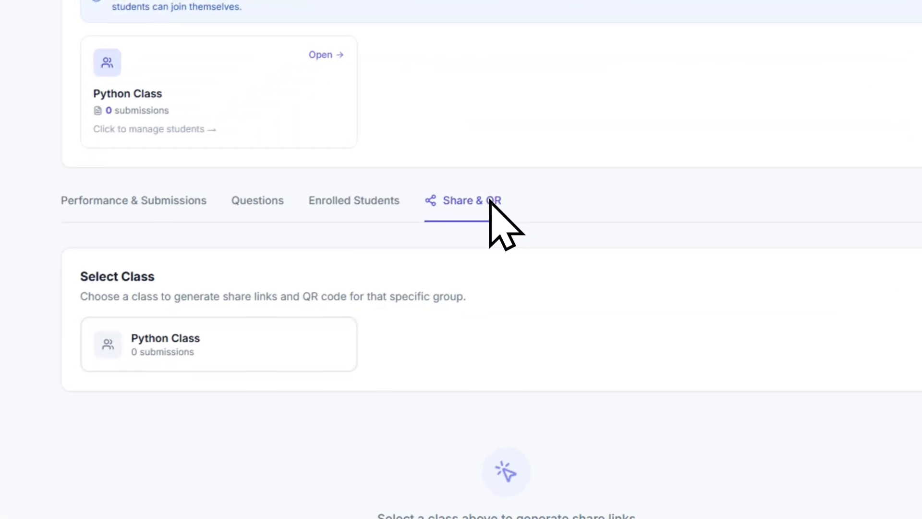
left_click(355, 322)
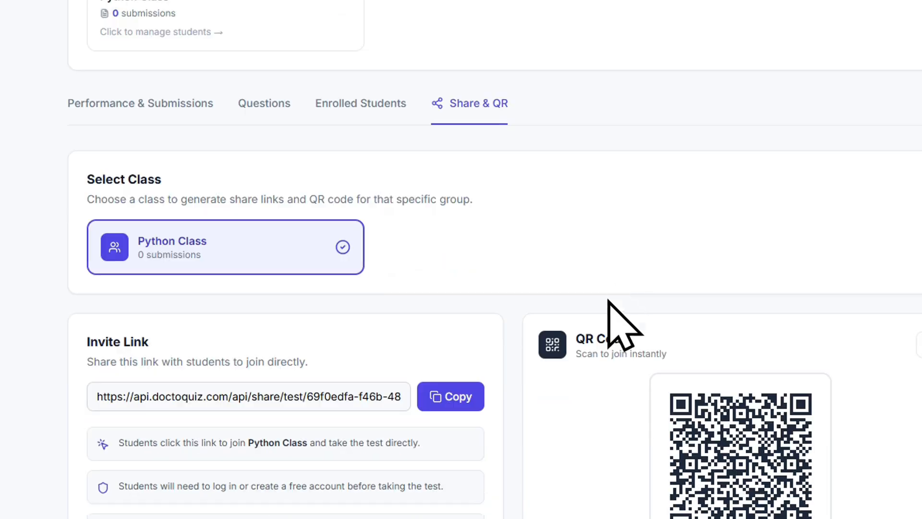
left_click(449, 398)
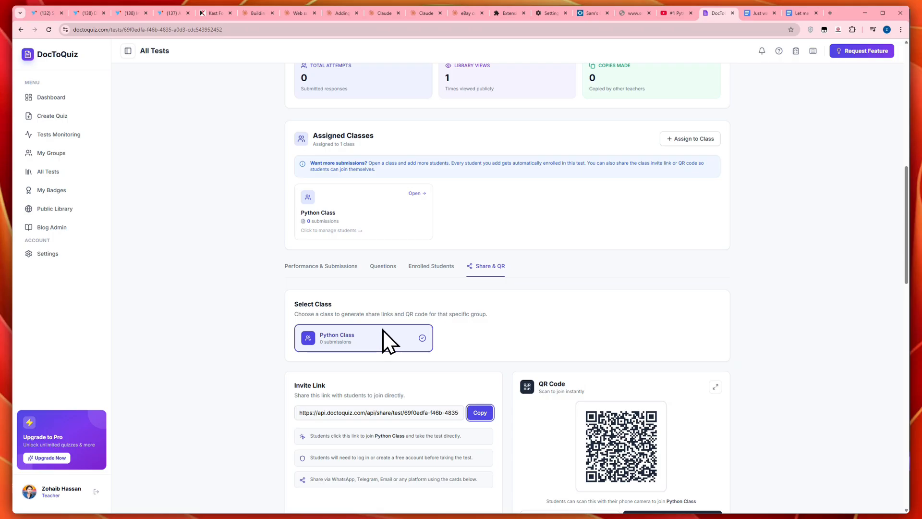
Step: Review the quiz's sharing options, score statistics and test configuration, and display its performance and student submissions
scroll(383, 329, "down", 3)
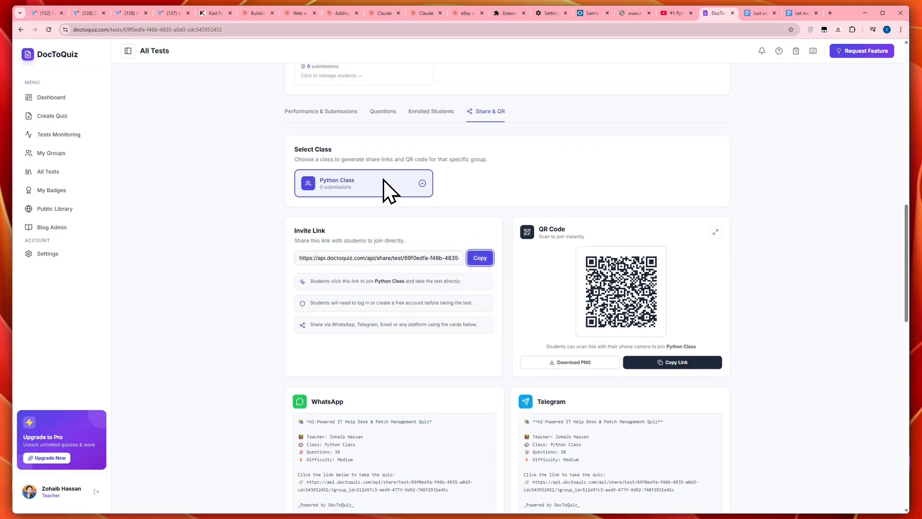
scroll(644, 221, "up", 10)
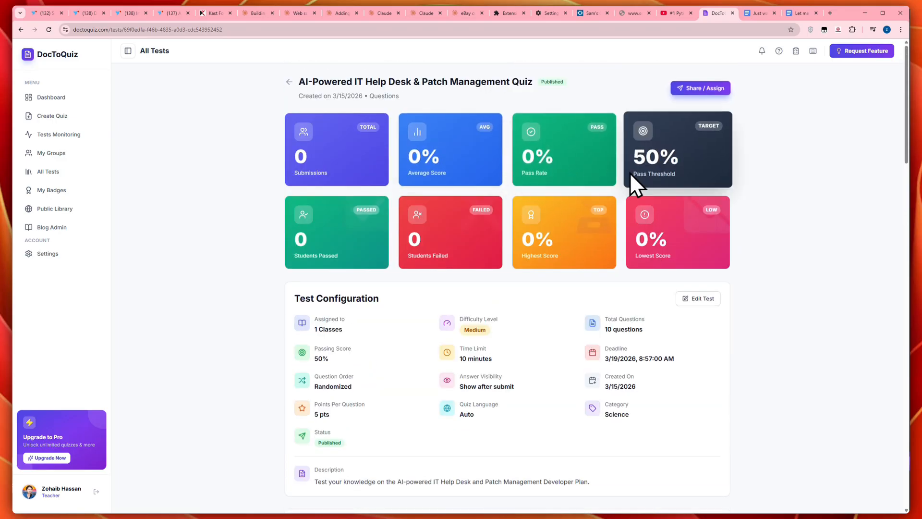
scroll(648, 212, "down", 10)
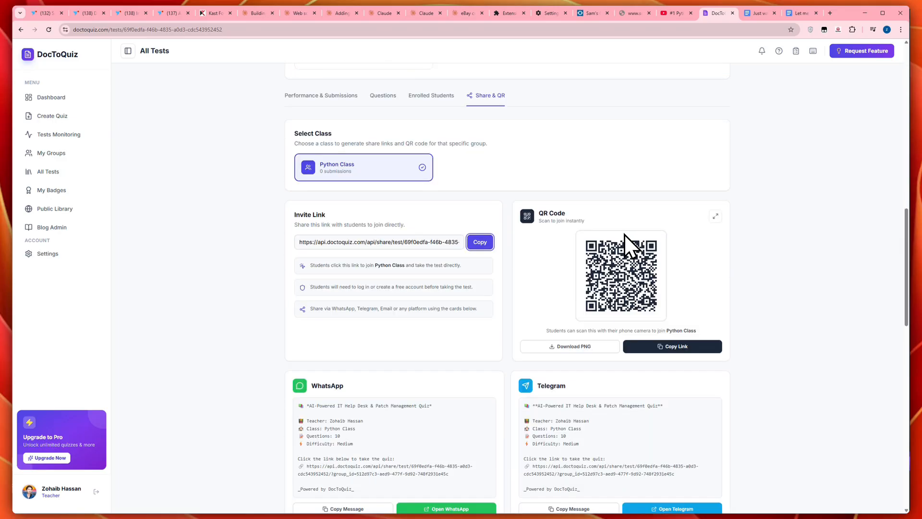
scroll(341, 196, "up", 5)
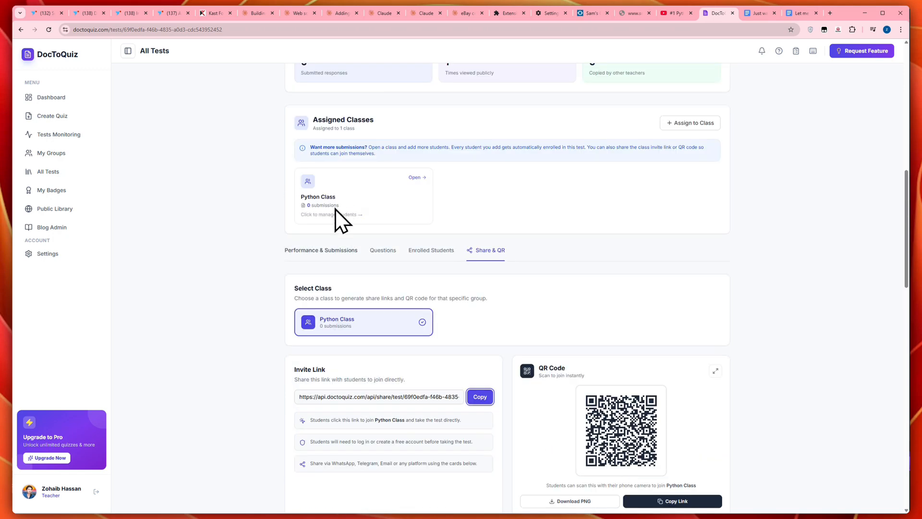
left_click(319, 244)
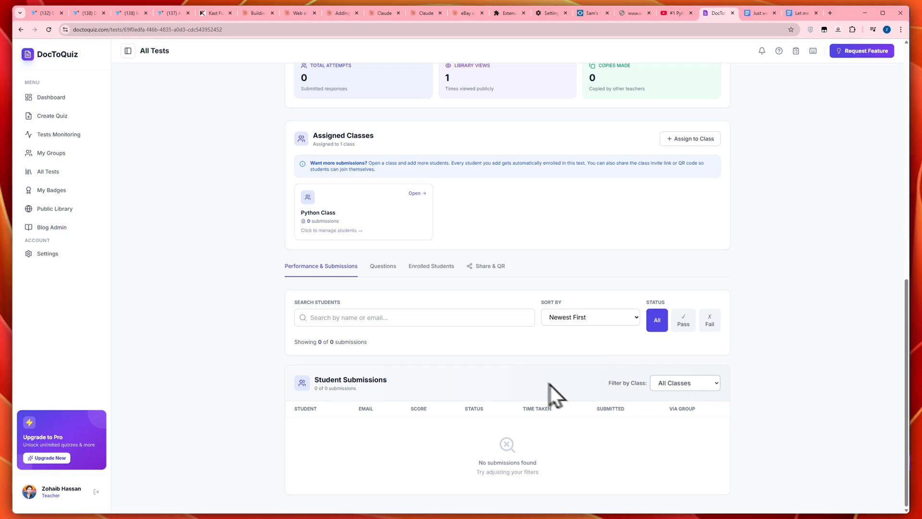
Step: Go to test monitoring and display the recorded violations
left_click(77, 135)
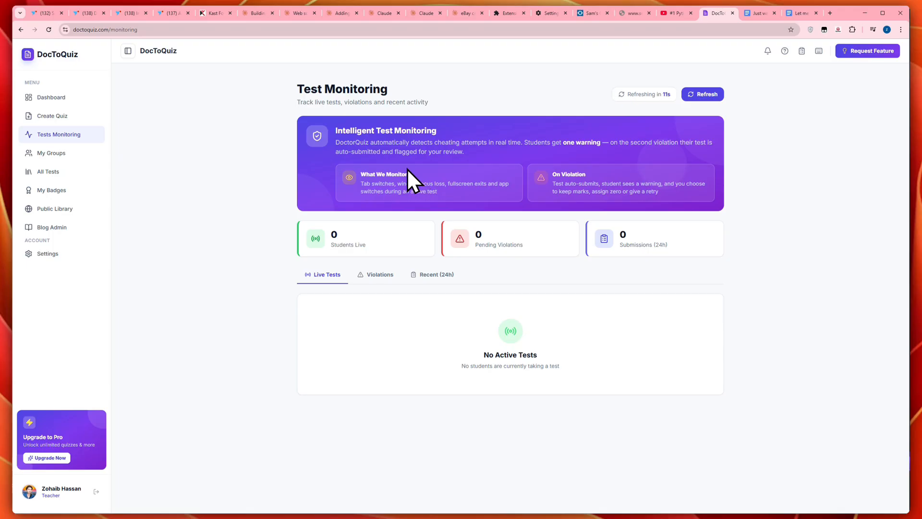
left_click(380, 274)
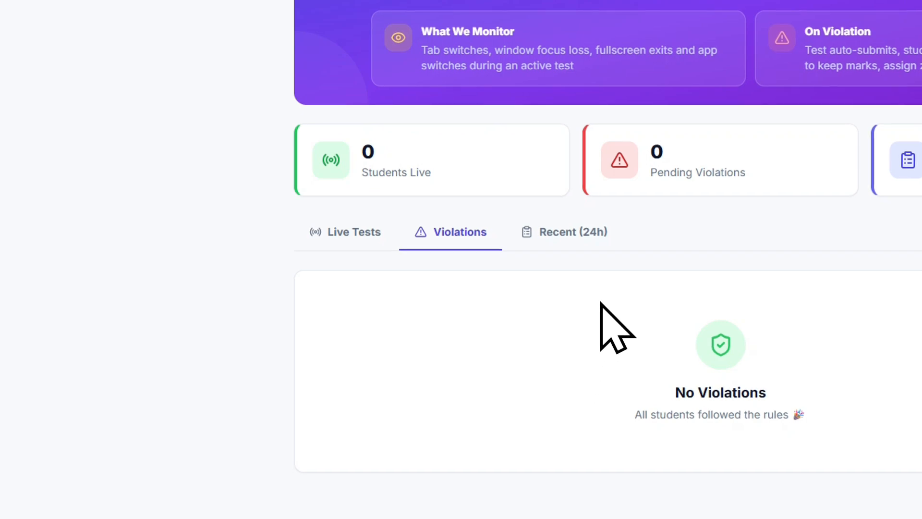
Step: Go to the teacher dashboard and review its statistics, tests due soon, recent tests, classes, submissions and enrollments
left_click(123, 111)
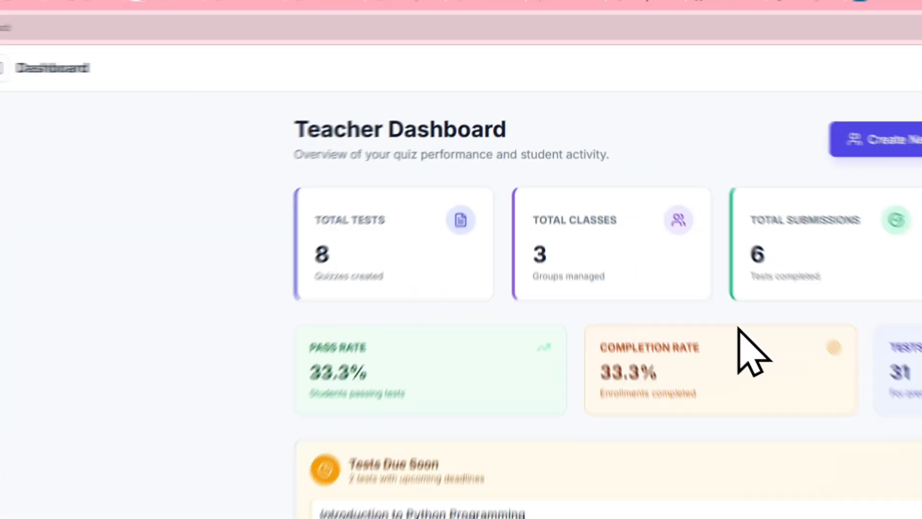
scroll(733, 319, "down", 5)
scroll(715, 292, "up", 4)
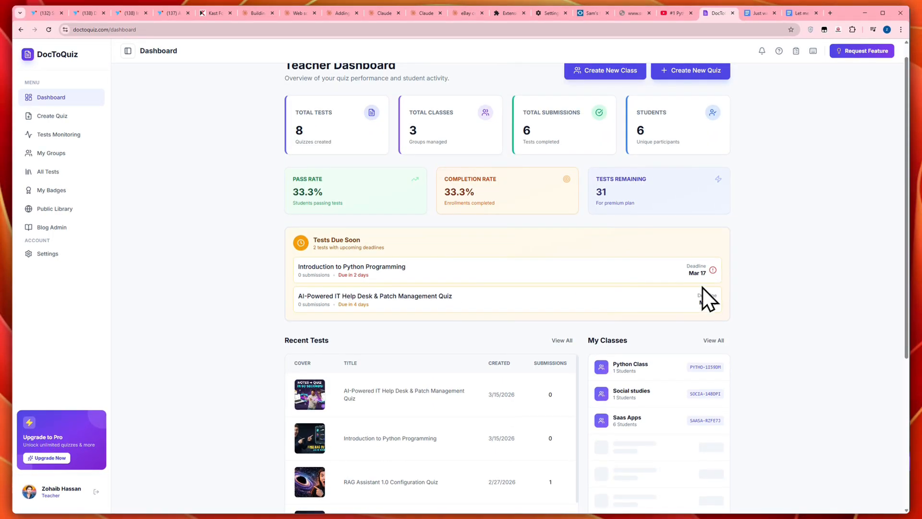
scroll(710, 331, "down", 5)
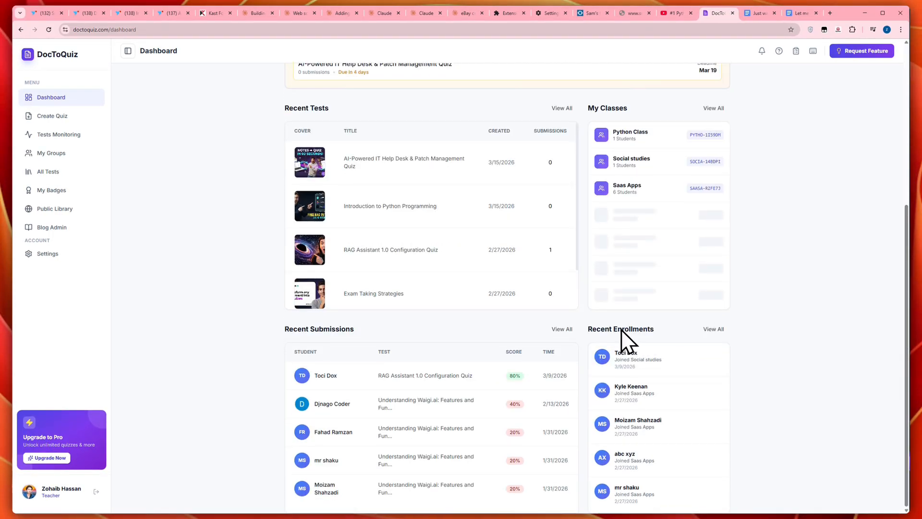
scroll(555, 295, "up", 5)
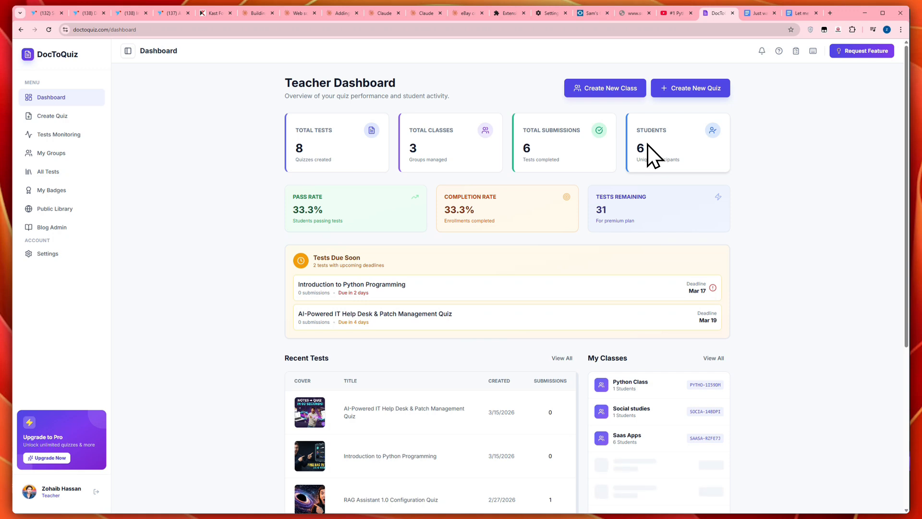
Step: View the audio source options for a new quiz and the feature request form, closing the form without submitting
left_click(53, 118)
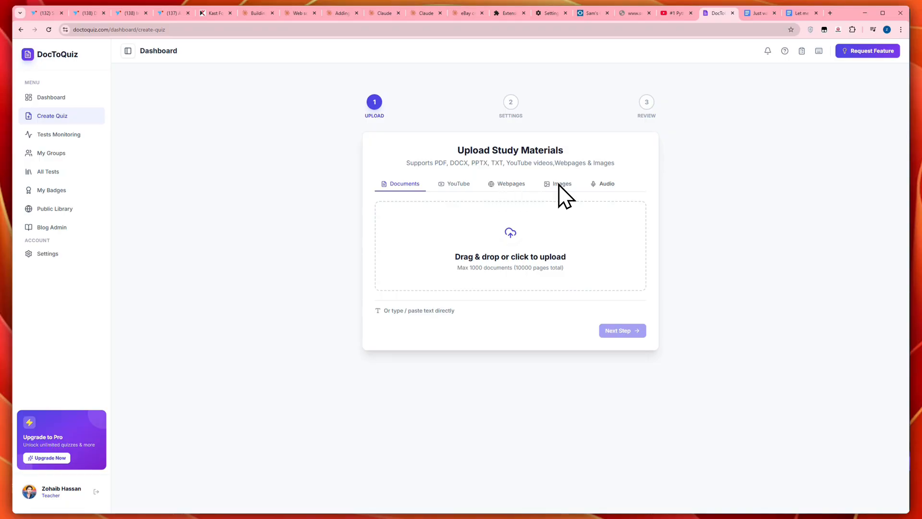
left_click(606, 188)
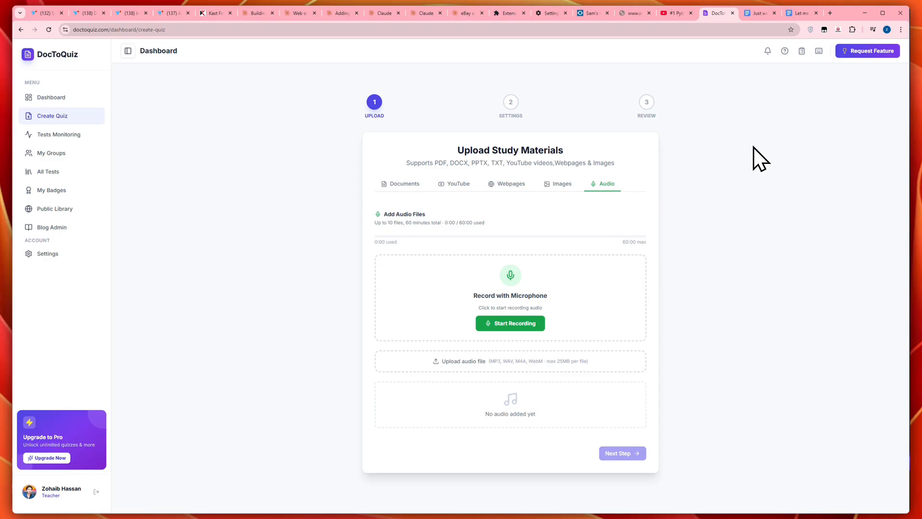
left_click(829, 81)
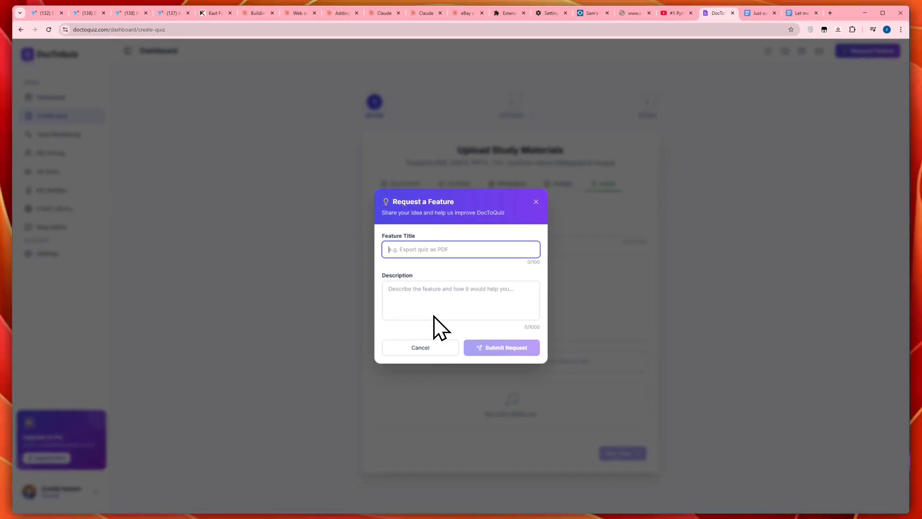
left_click(520, 197)
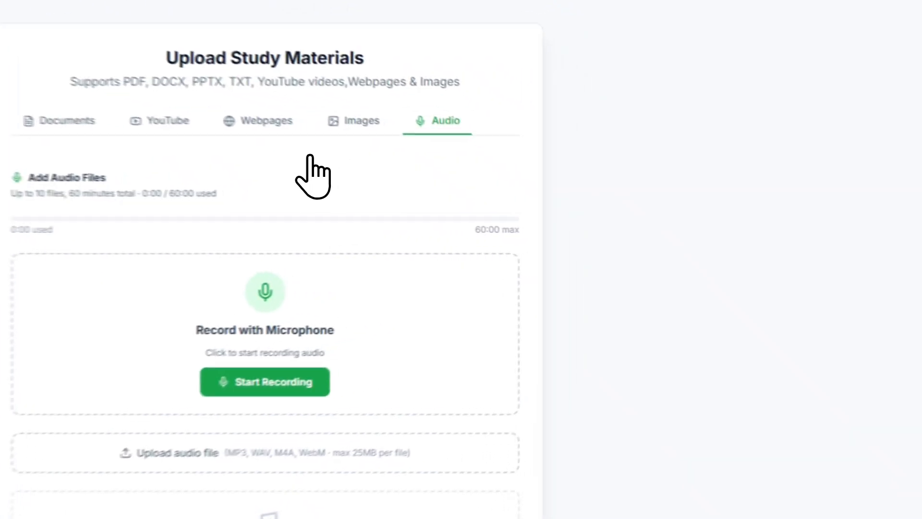